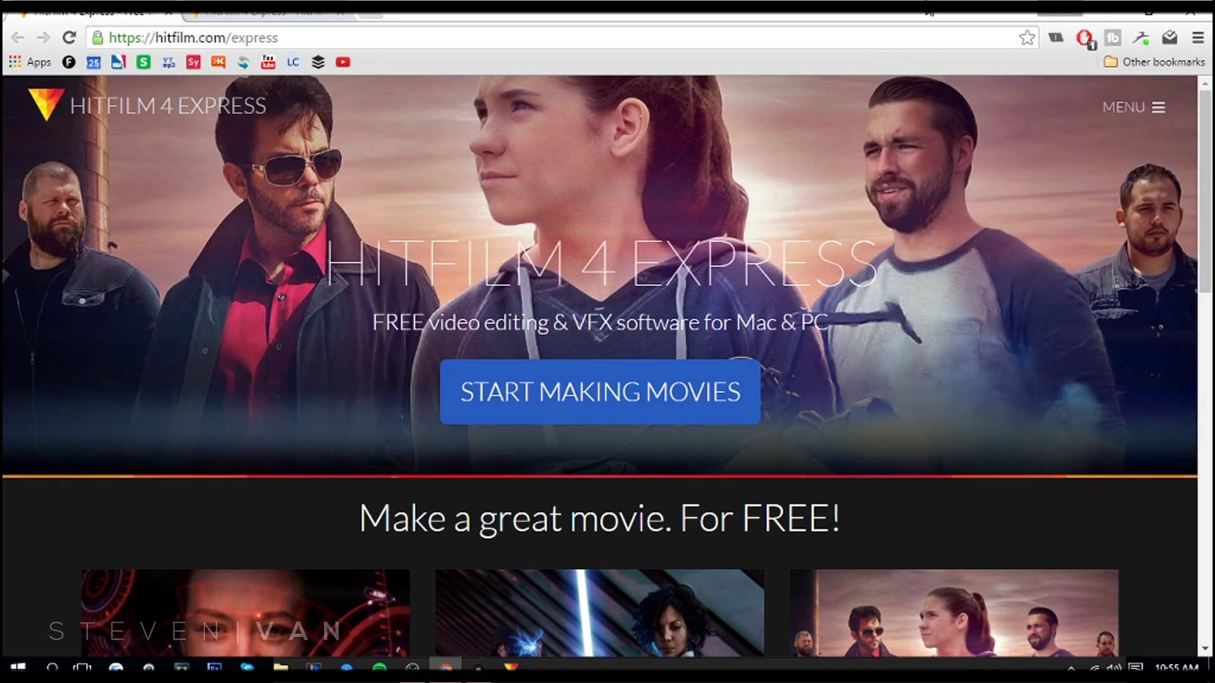
Glance at the site menu, then go from the Express page to the Heads Up getting-started page
{"action": "left_click", "coordinate": [1136, 107]}
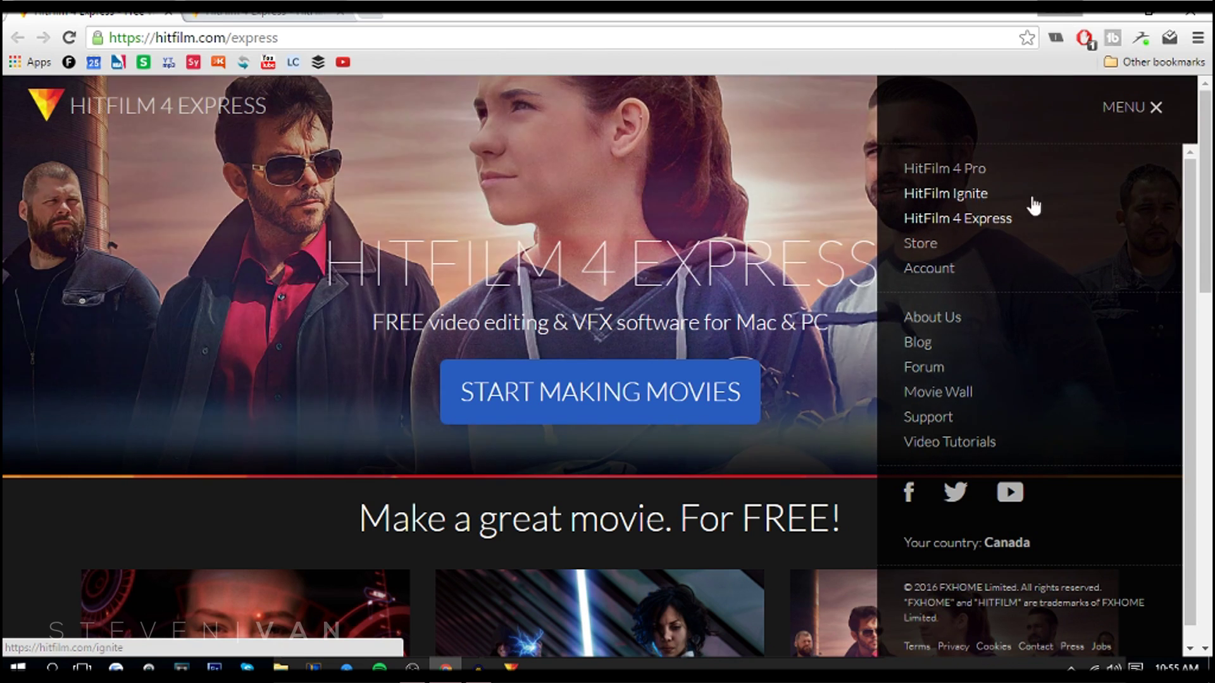
{"action": "left_click", "coordinate": [601, 211]}
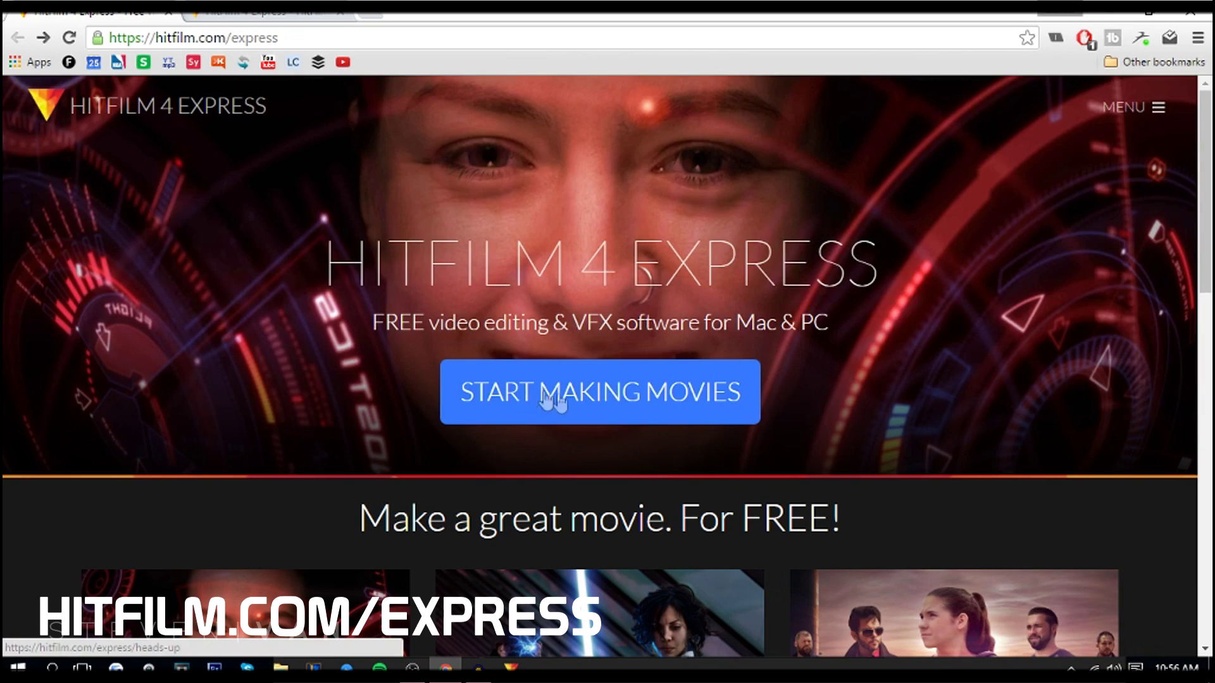
{"action": "left_click", "coordinate": [668, 394]}
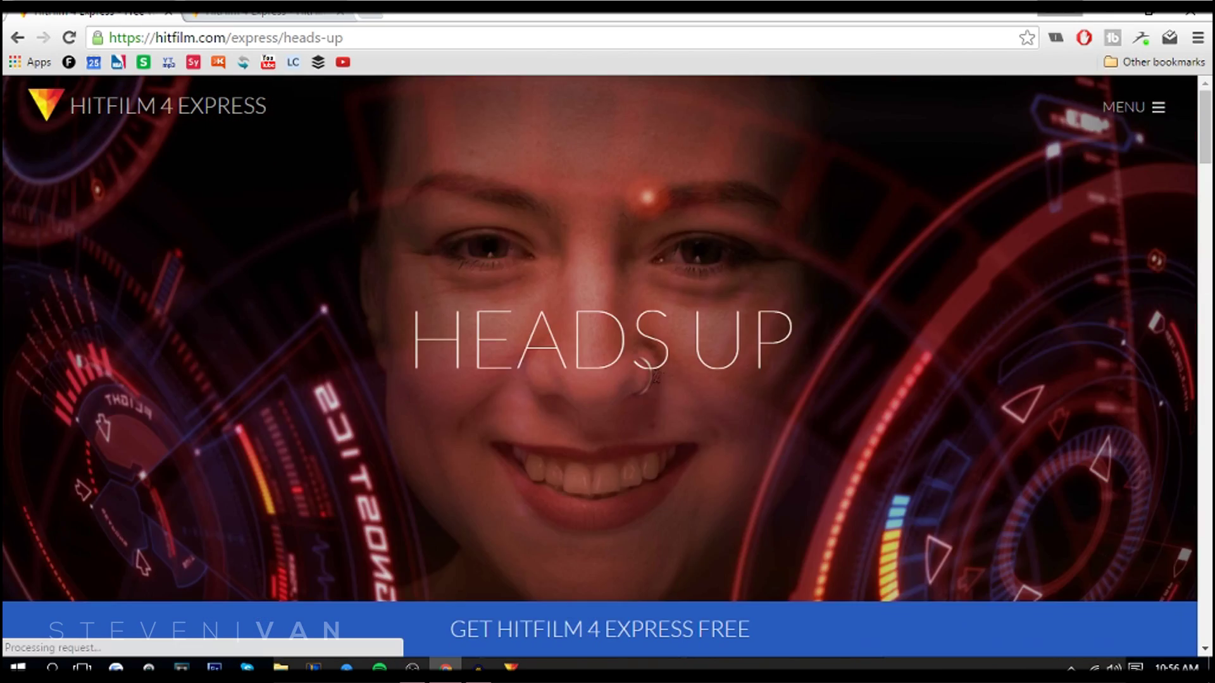
Request the free HitFilm 4 Express download from the Heads Up page
{"action": "scroll", "coordinate": [655, 379], "scroll_direction": "down", "scroll_amount": 10}
{"action": "scroll", "coordinate": [691, 400], "scroll_direction": "down", "scroll_amount": 10}
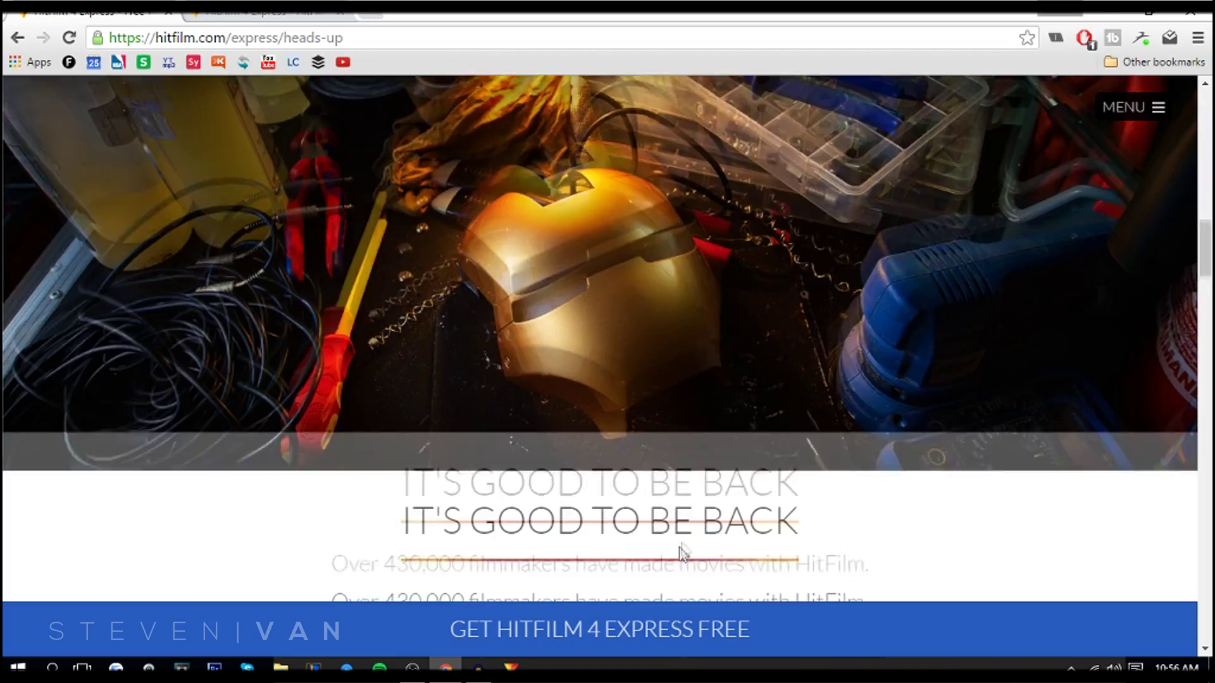
{"action": "scroll", "coordinate": [705, 623], "scroll_direction": "up", "scroll_amount": 8}
{"action": "left_click", "coordinate": [645, 624]}
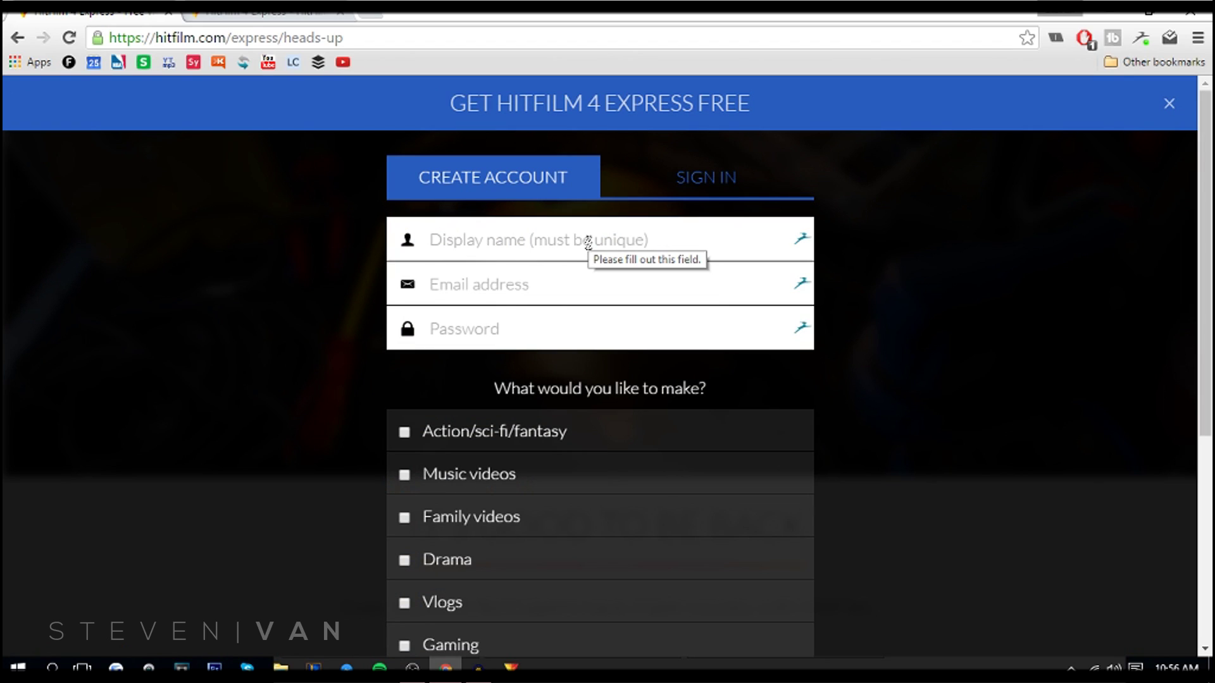
Sign in with an existing account and review the Thank you page's download steps
{"action": "left_click", "coordinate": [675, 177]}
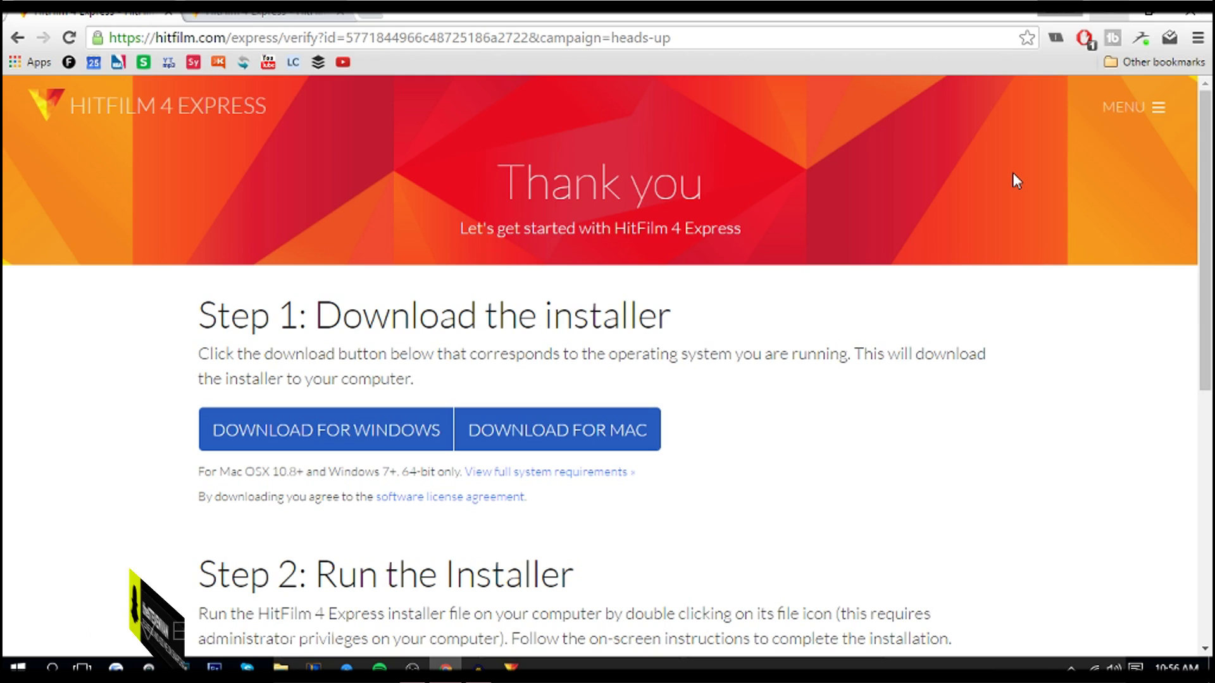
{"action": "scroll", "coordinate": [1012, 172], "scroll_direction": "down", "scroll_amount": 8}
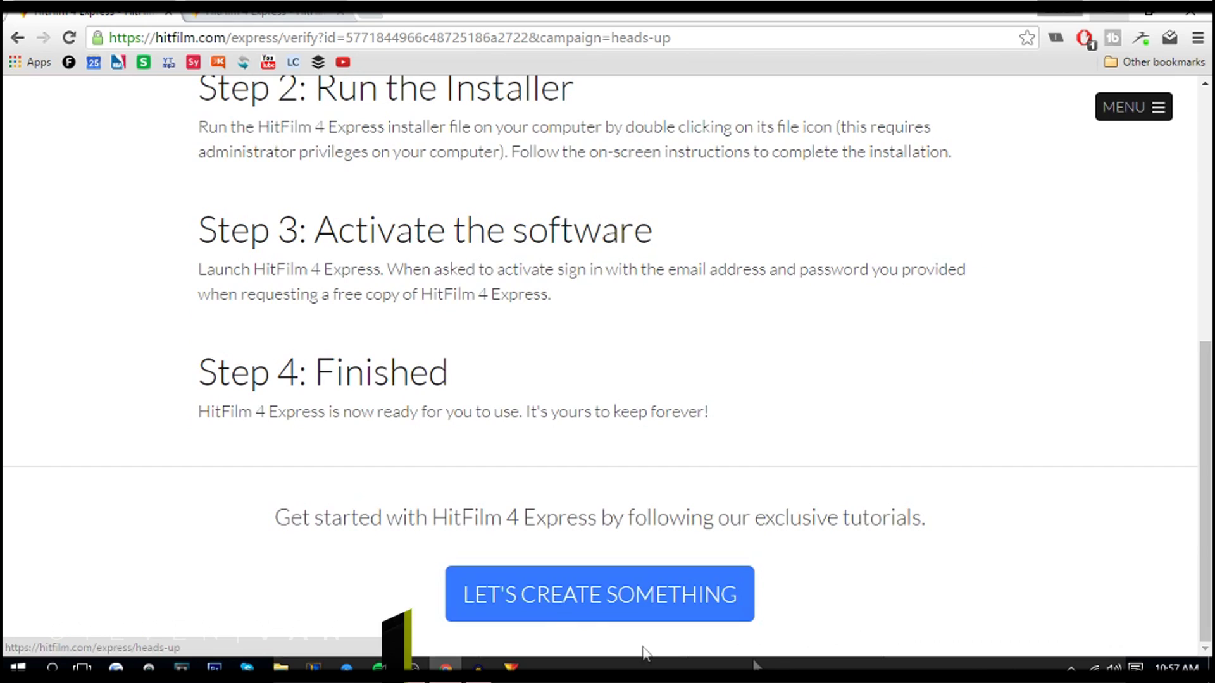
{"action": "scroll", "coordinate": [643, 651], "scroll_direction": "up", "scroll_amount": 8}
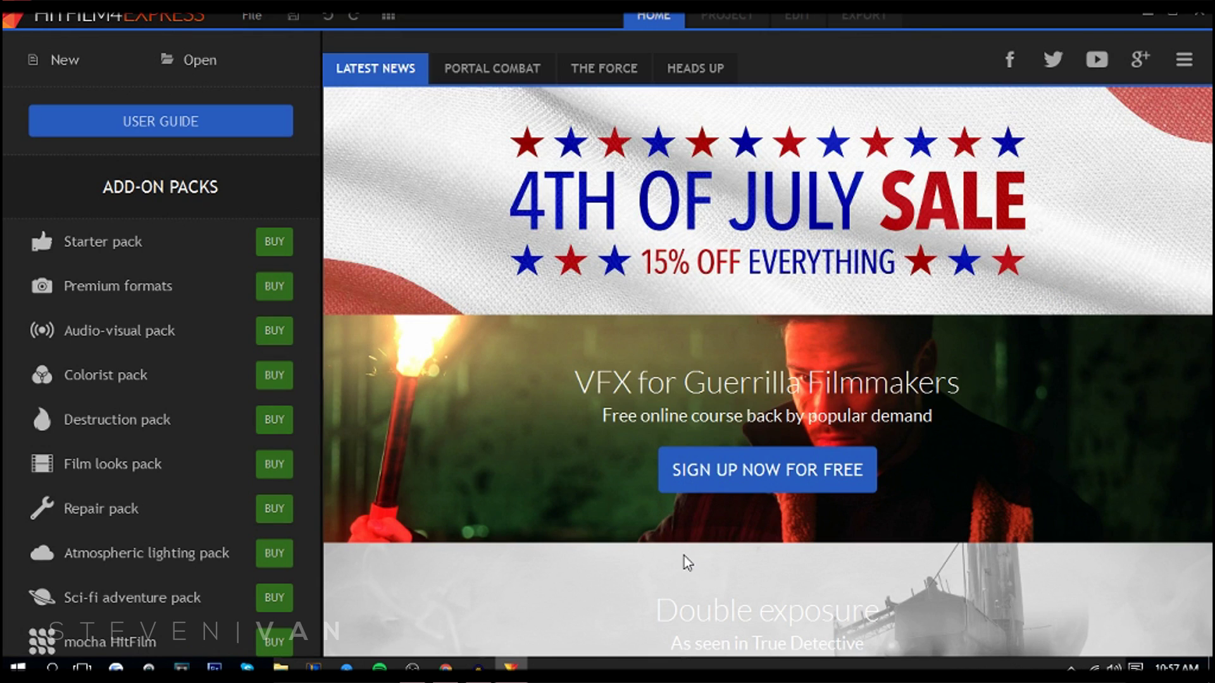
Browse the Home screen's Add-on Packs and Latest News feed, then create a new project
{"action": "scroll", "coordinate": [25, 519], "scroll_direction": "down", "scroll_amount": 2}
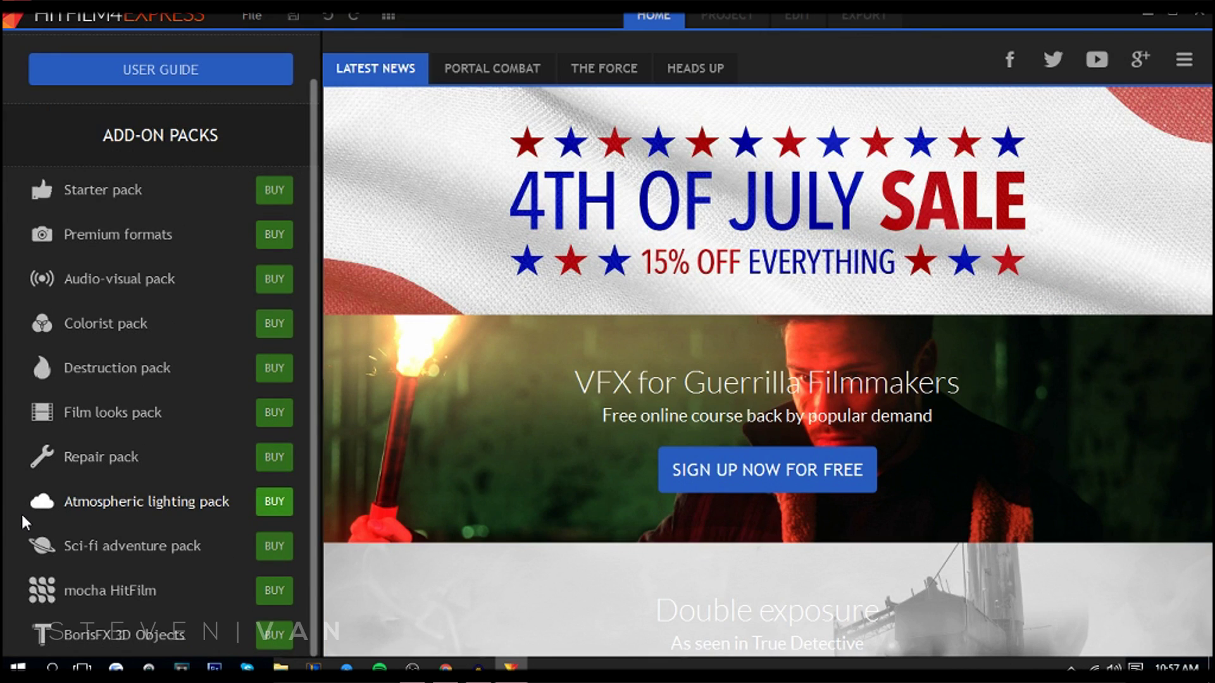
{"action": "scroll", "coordinate": [20, 511], "scroll_direction": "up", "scroll_amount": 2}
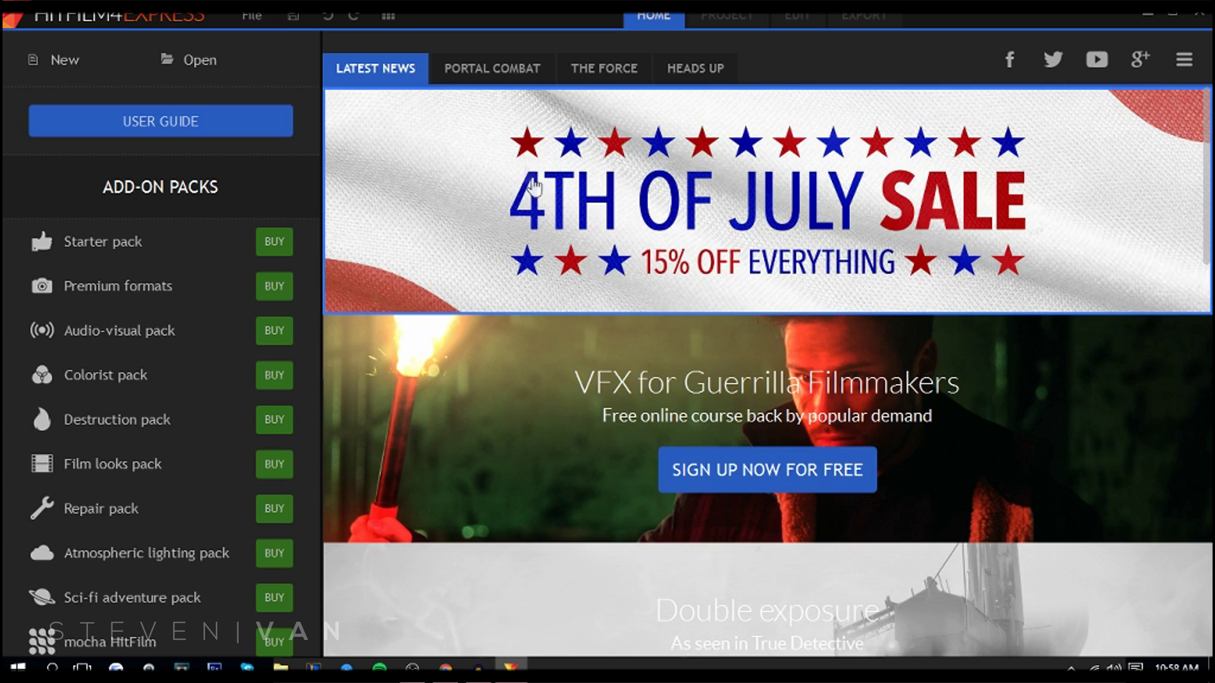
{"action": "scroll", "coordinate": [692, 420], "scroll_direction": "down", "scroll_amount": 10}
{"action": "scroll", "coordinate": [751, 454], "scroll_direction": "down", "scroll_amount": 6}
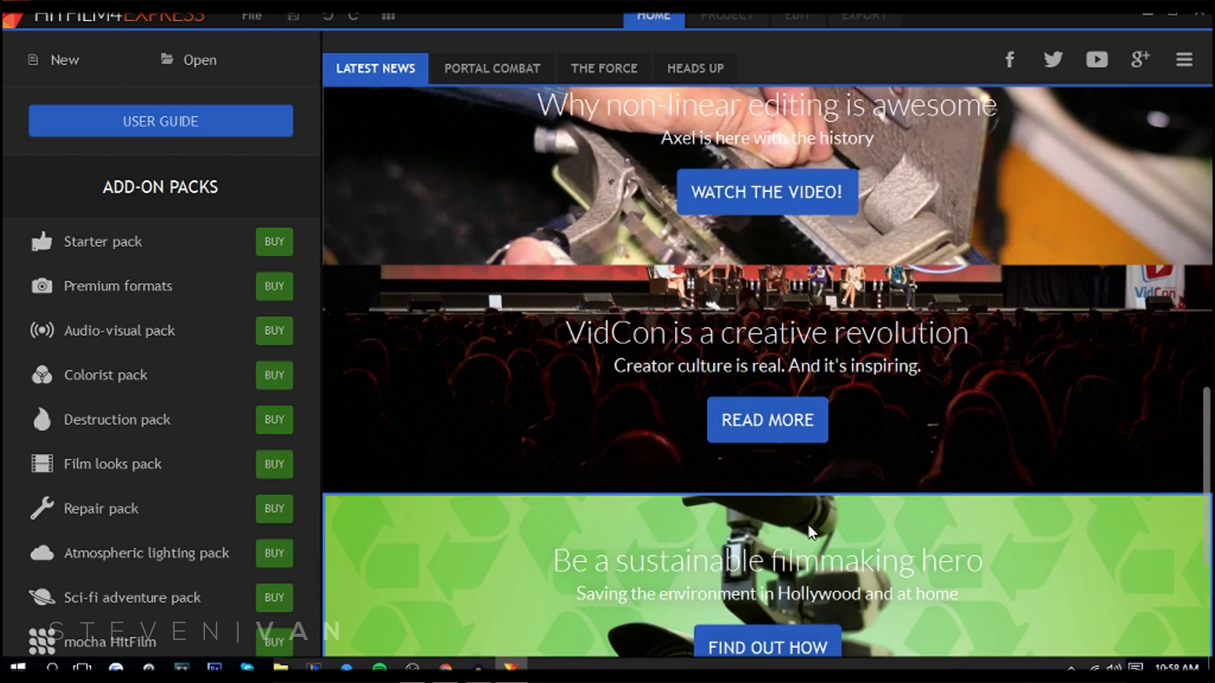
{"action": "scroll", "coordinate": [434, 637], "scroll_direction": "down", "scroll_amount": 1}
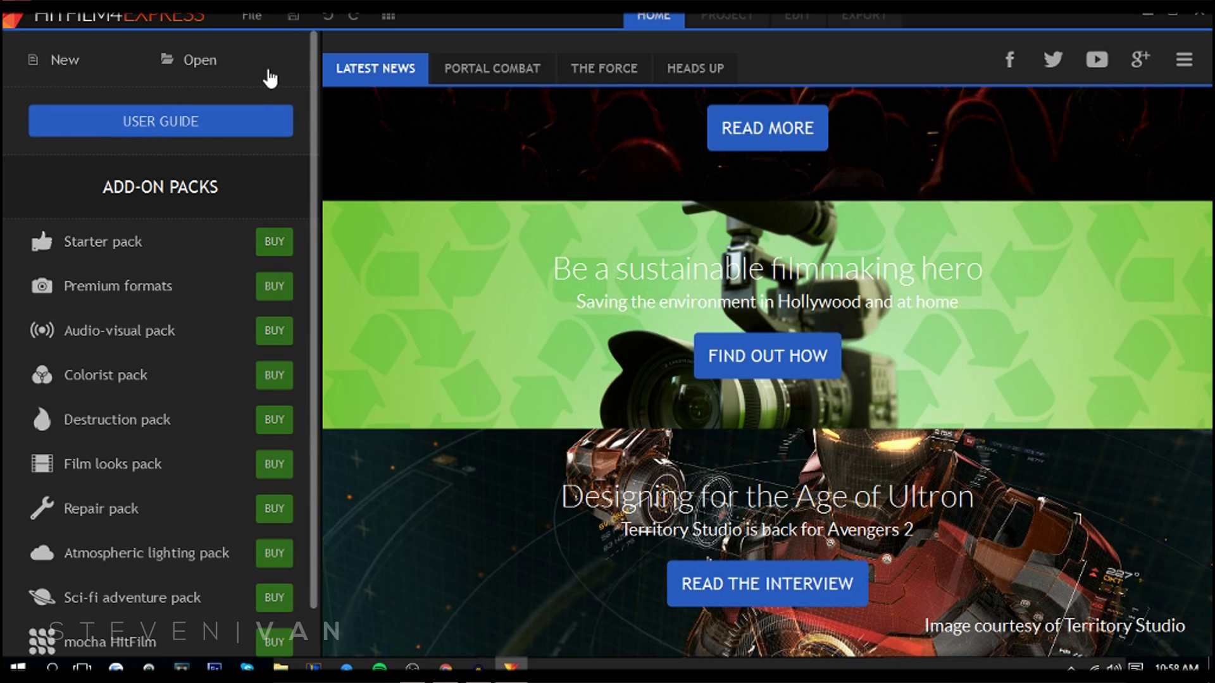
{"action": "left_click", "coordinate": [35, 57]}
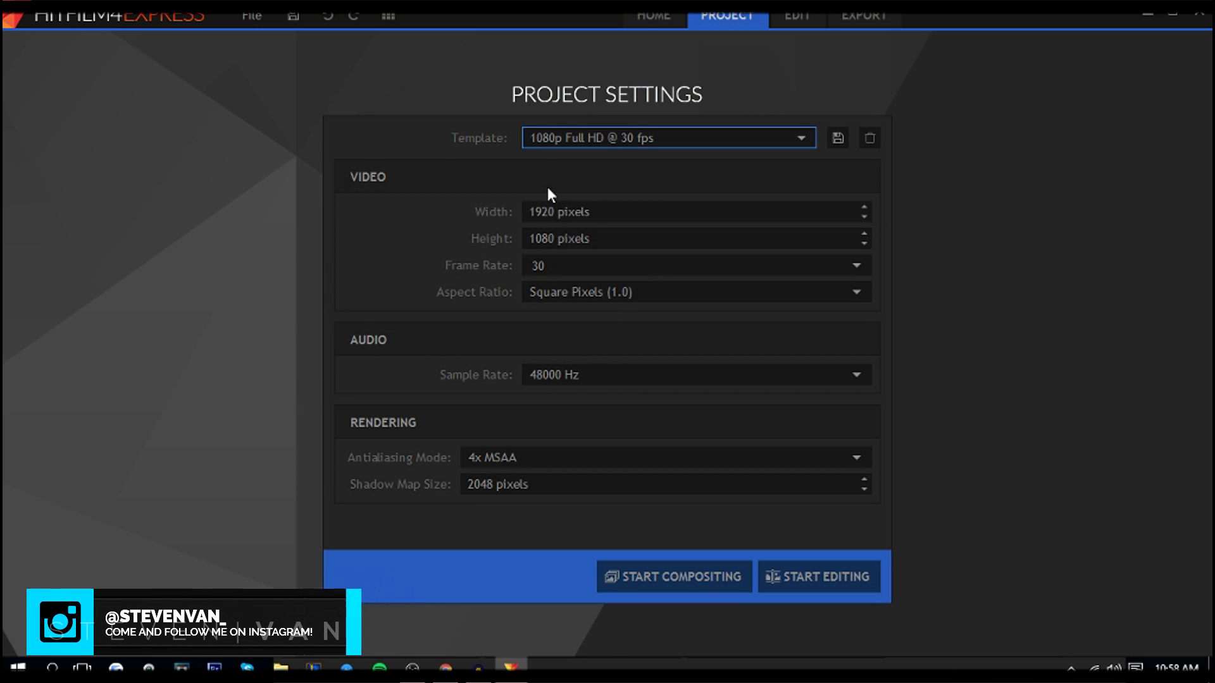
Keep the 1080p Full HD @ 30 fps template for the new 1920×1080 project
{"action": "left_click", "coordinate": [594, 140]}
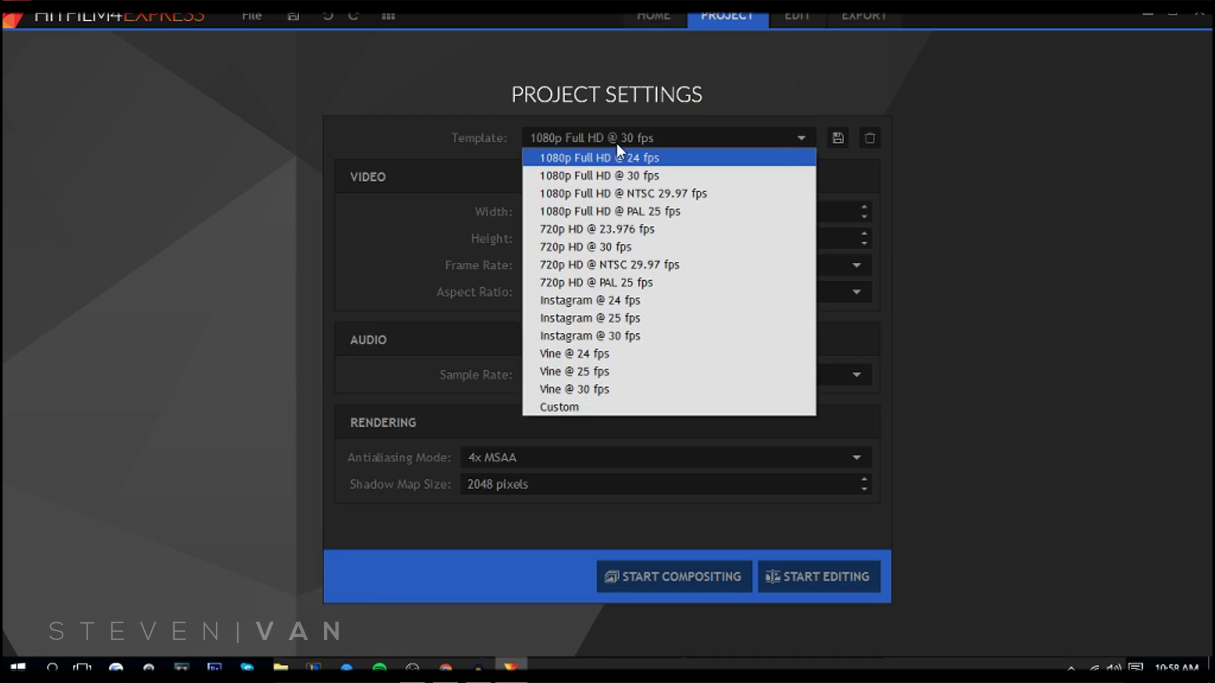
{"action": "left_click", "coordinate": [652, 176]}
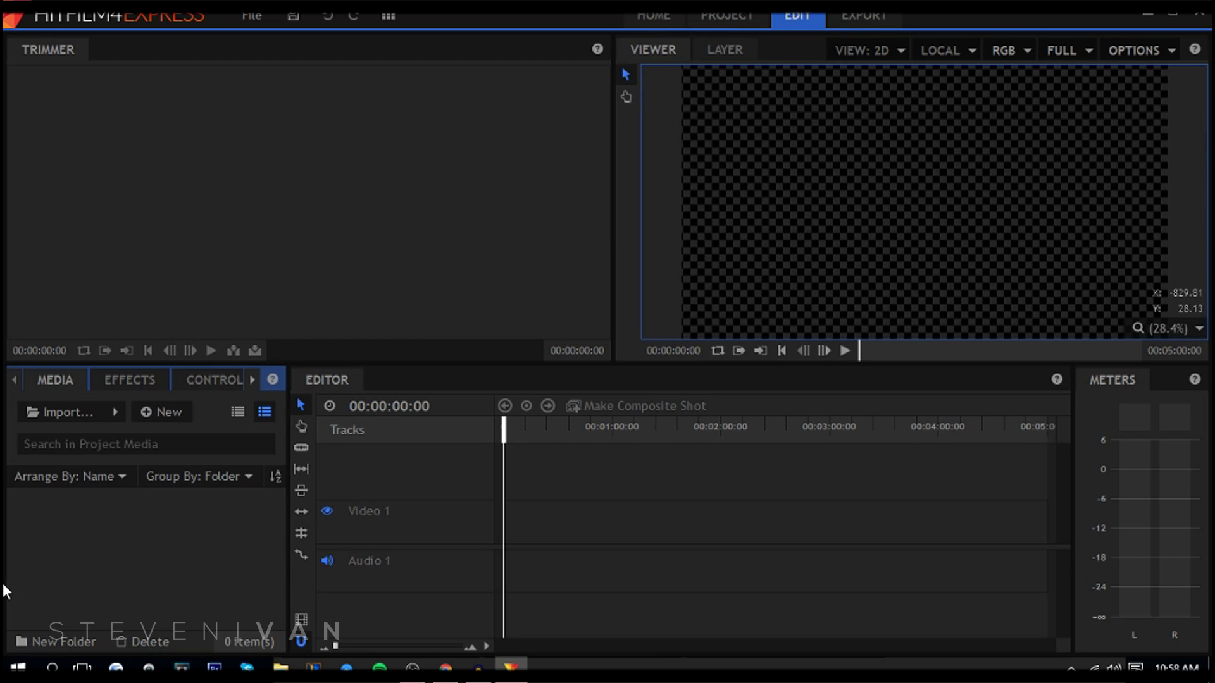
{"action": "left_click", "coordinate": [70, 413]}
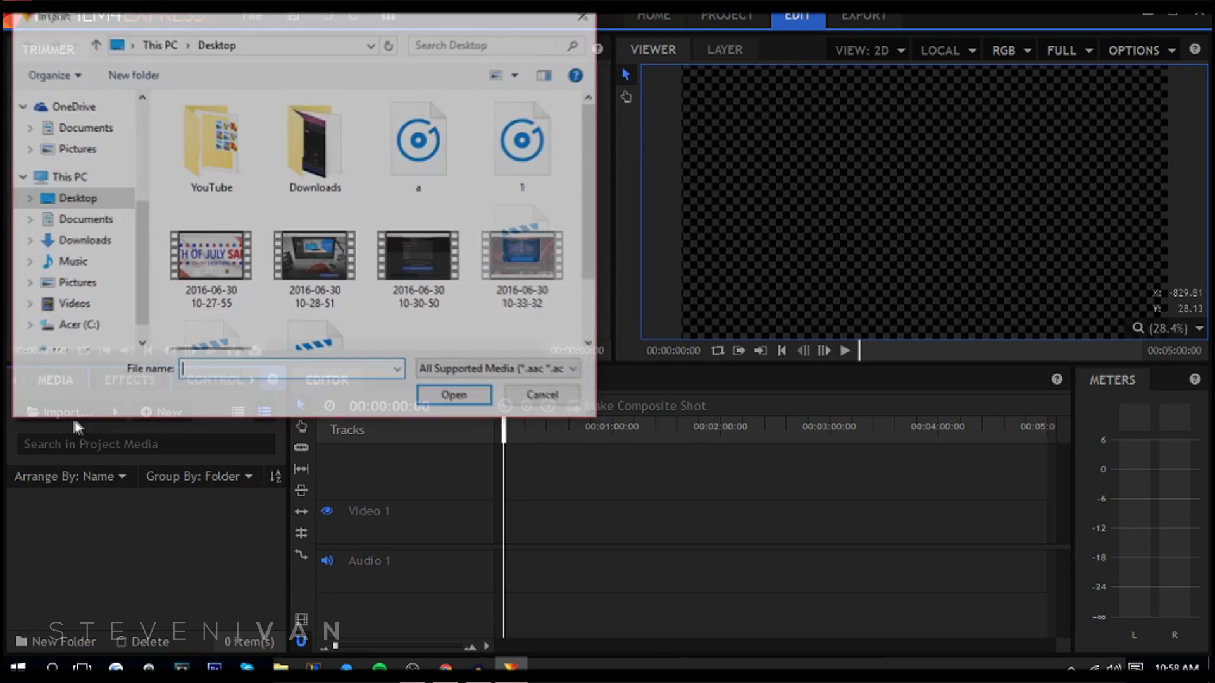
{"action": "scroll", "coordinate": [366, 208], "scroll_direction": "down", "scroll_amount": 2}
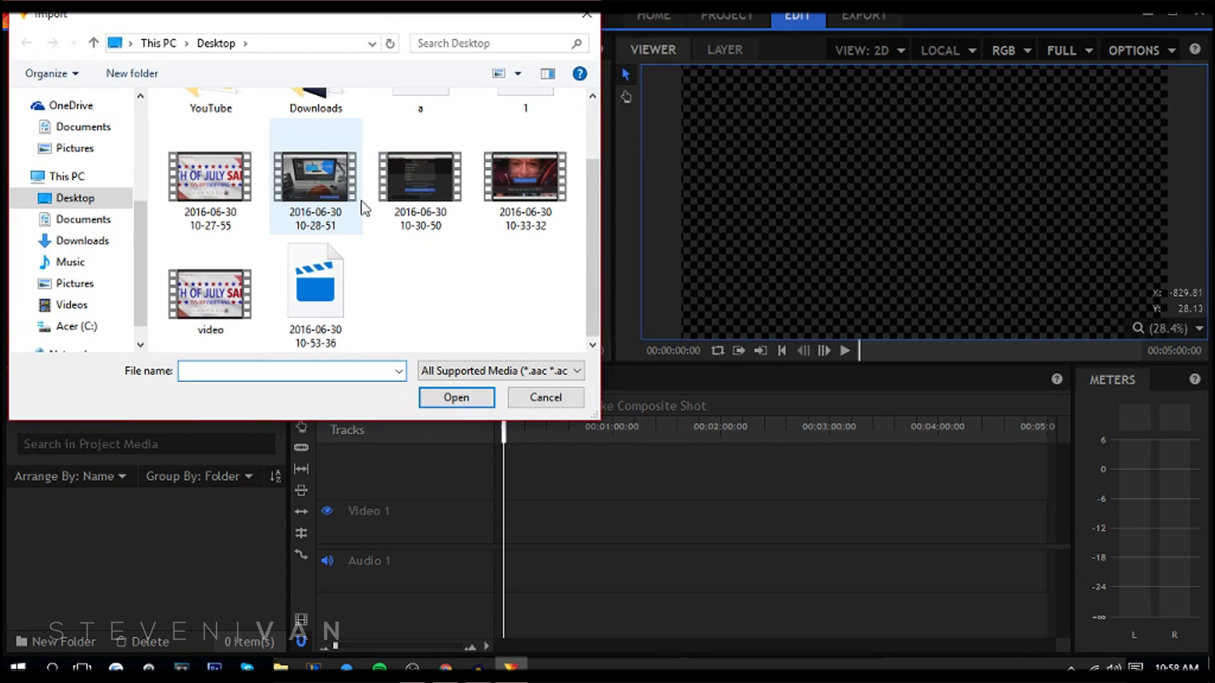
{"action": "double_click", "coordinate": [507, 190]}
{"action": "left_click_drag", "start_coordinate": [237, 519], "coordinate": [825, 396]}
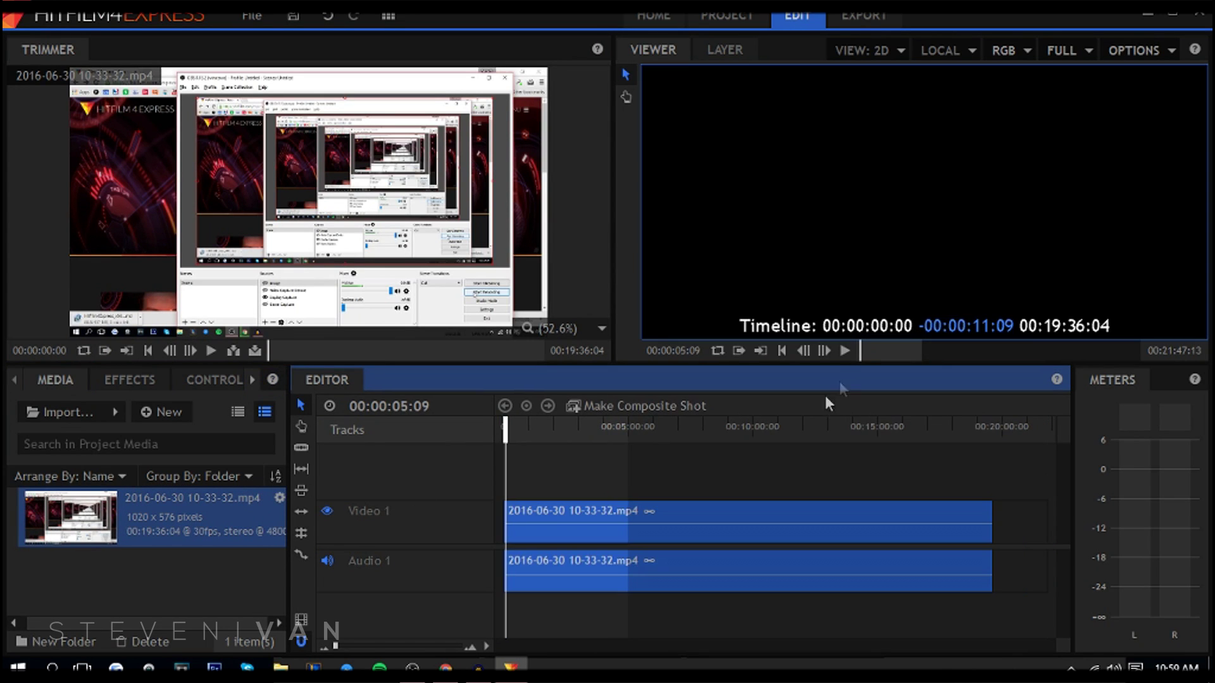
{"action": "left_click", "coordinate": [845, 351]}
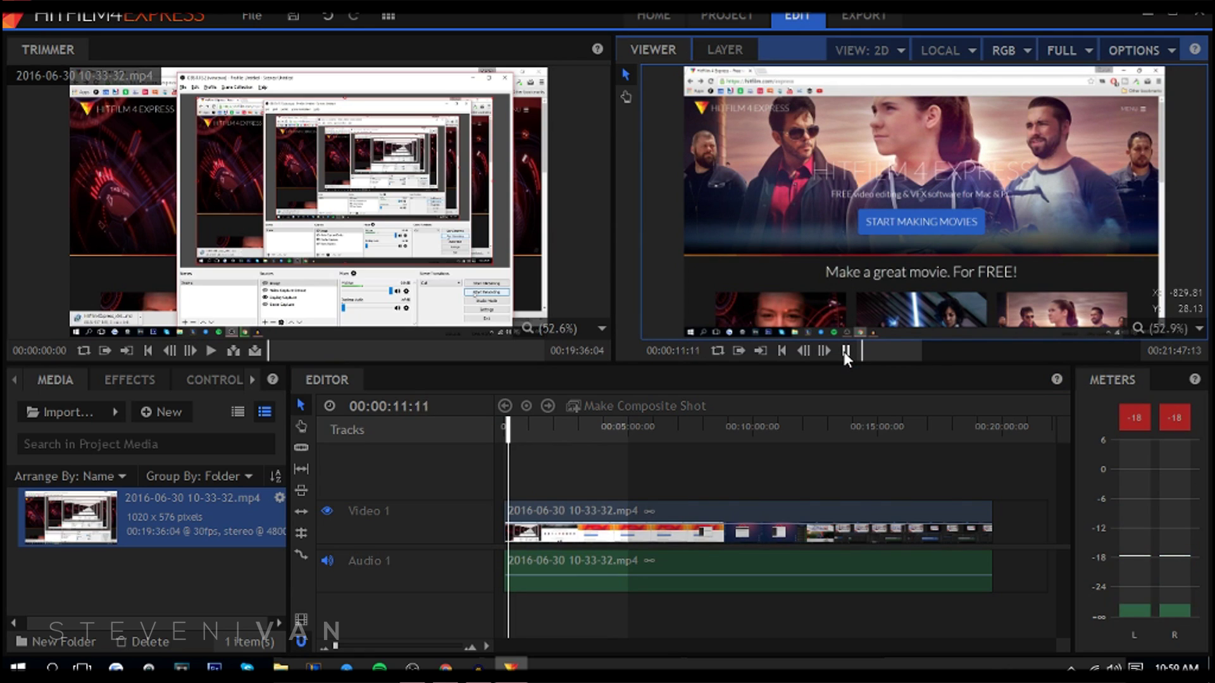
Pause the timeline preview at 00:00:11:17
{"action": "left_click", "coordinate": [846, 351]}
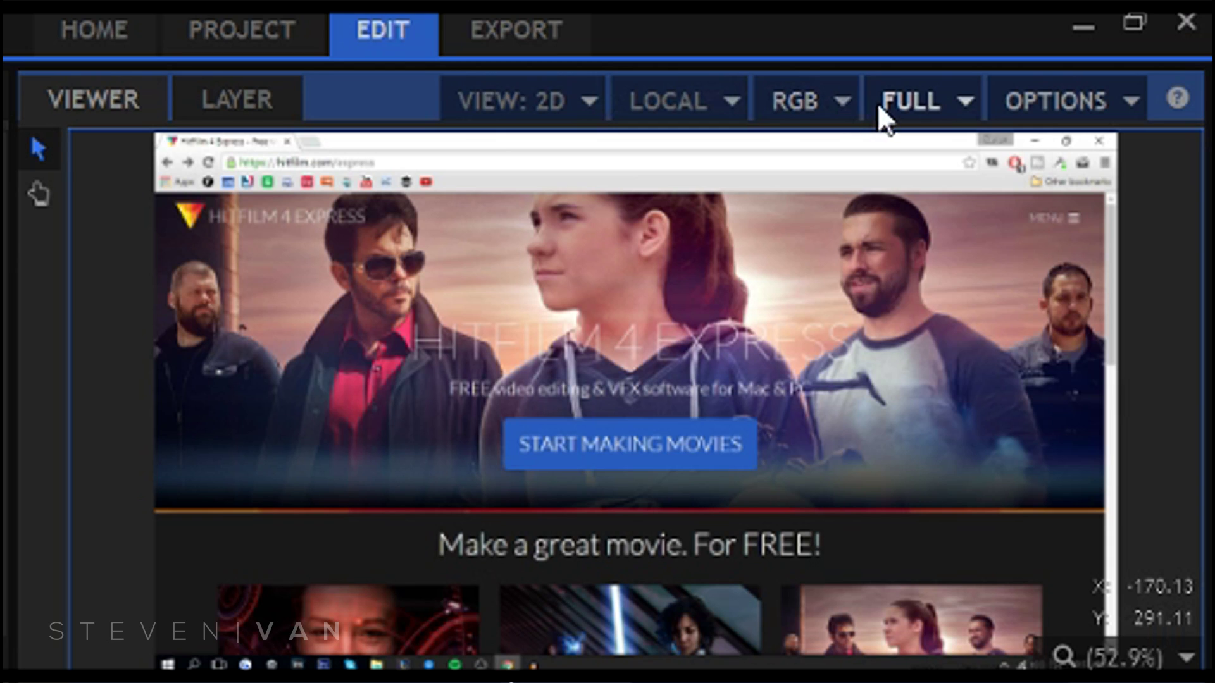
{"action": "left_click", "coordinate": [1045, 51]}
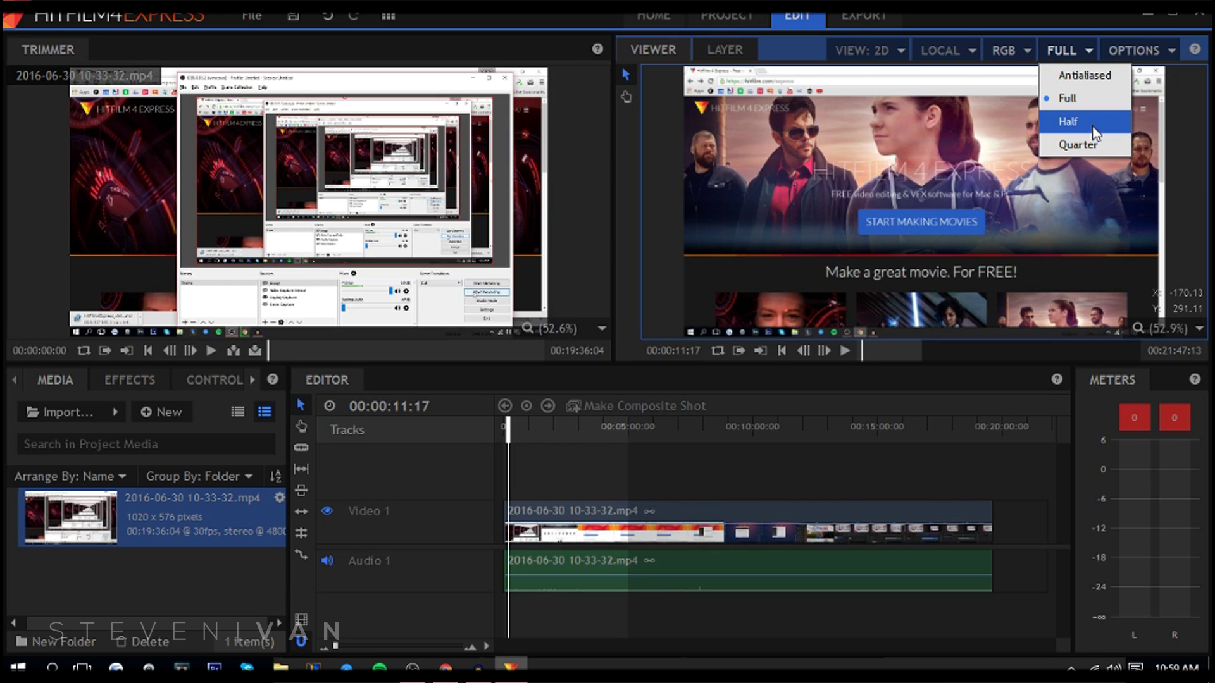
Set the viewer preview quality to Quarter, then select and deselect the timeline clips
{"action": "left_click", "coordinate": [1080, 140]}
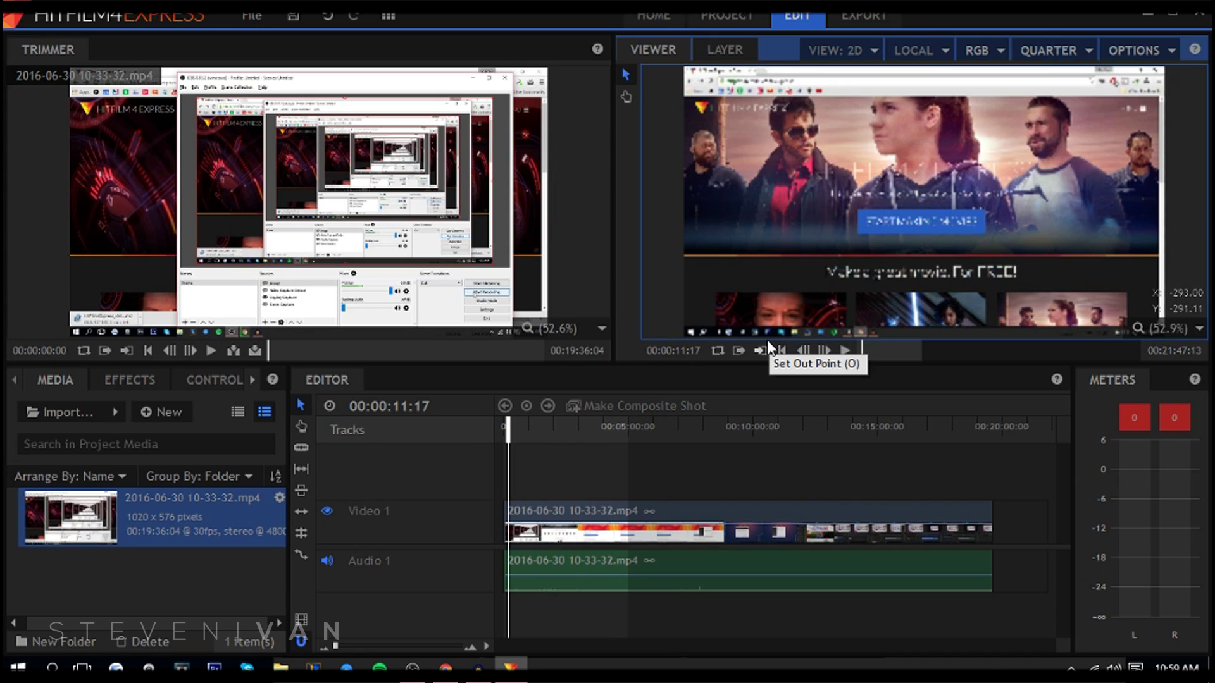
{"action": "left_click", "coordinate": [301, 425]}
{"action": "left_click", "coordinate": [807, 541]}
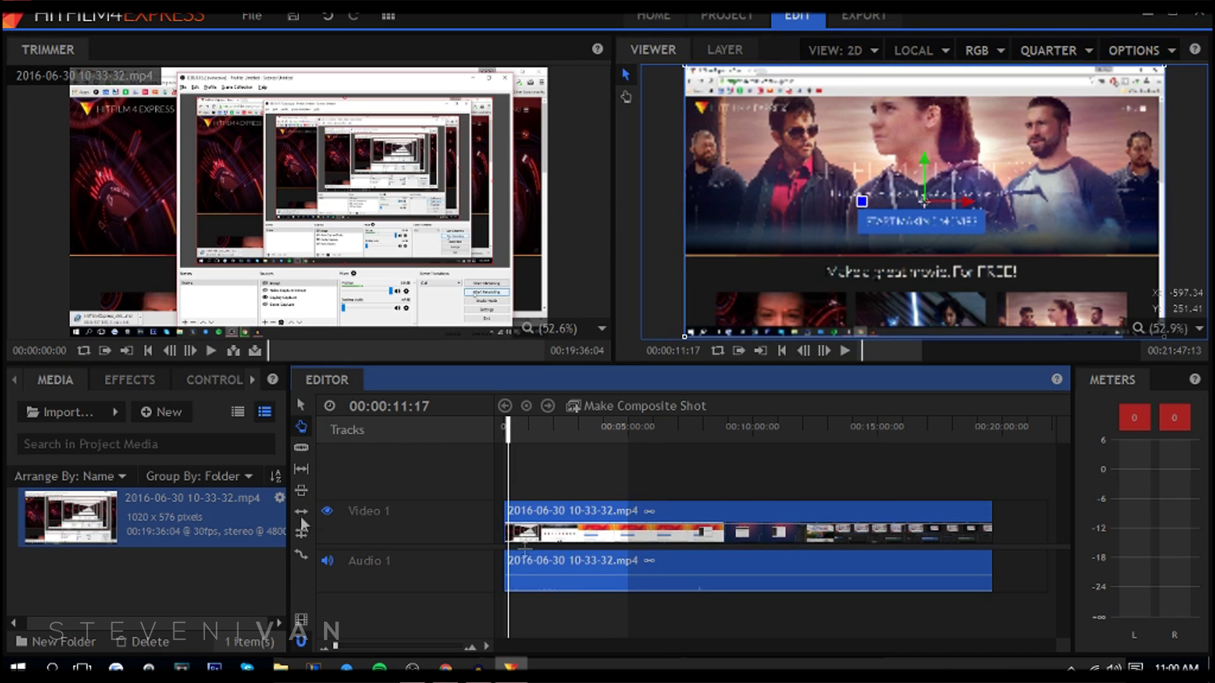
{"action": "left_click", "coordinate": [798, 498]}
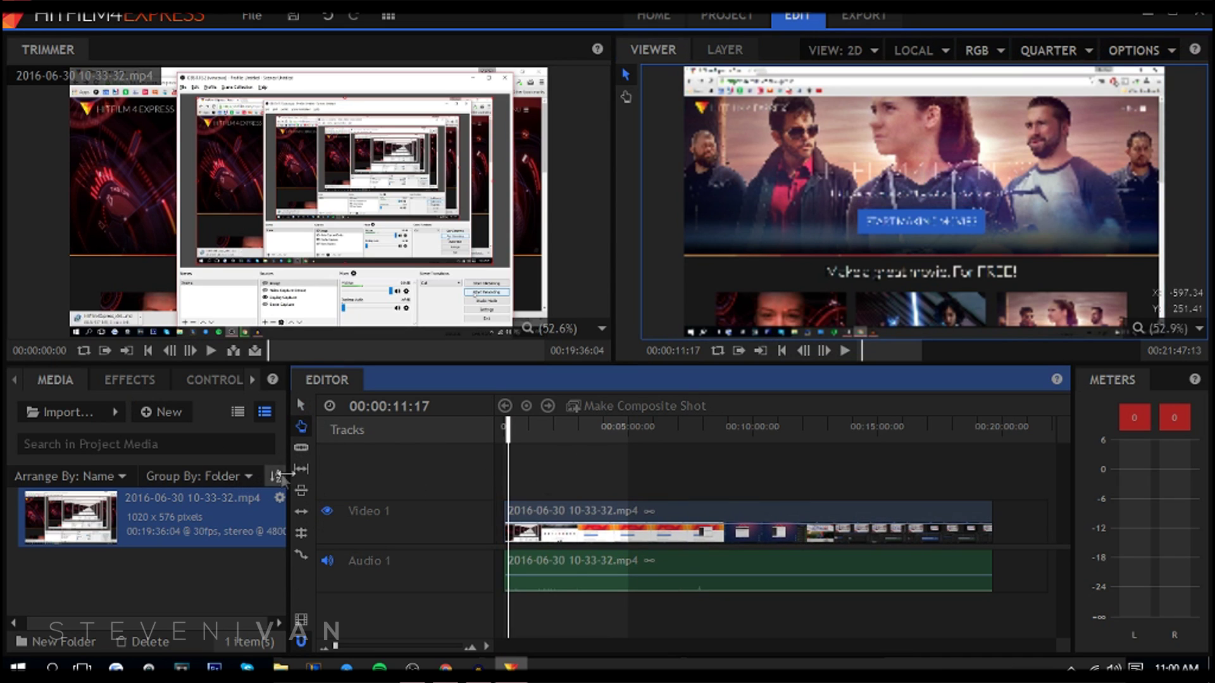
{"action": "left_click", "coordinate": [301, 447]}
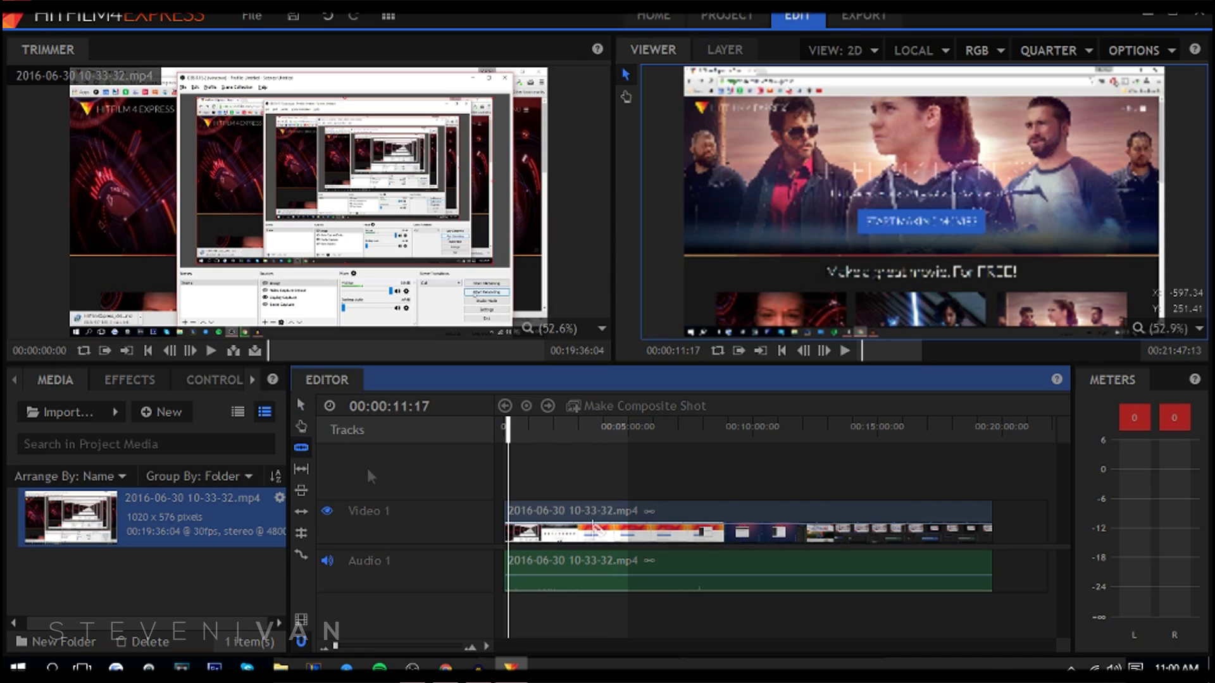
Slice the clip at about 14 minutes, 5 minutes and its opening seconds on both tracks
{"action": "left_click", "coordinate": [850, 541]}
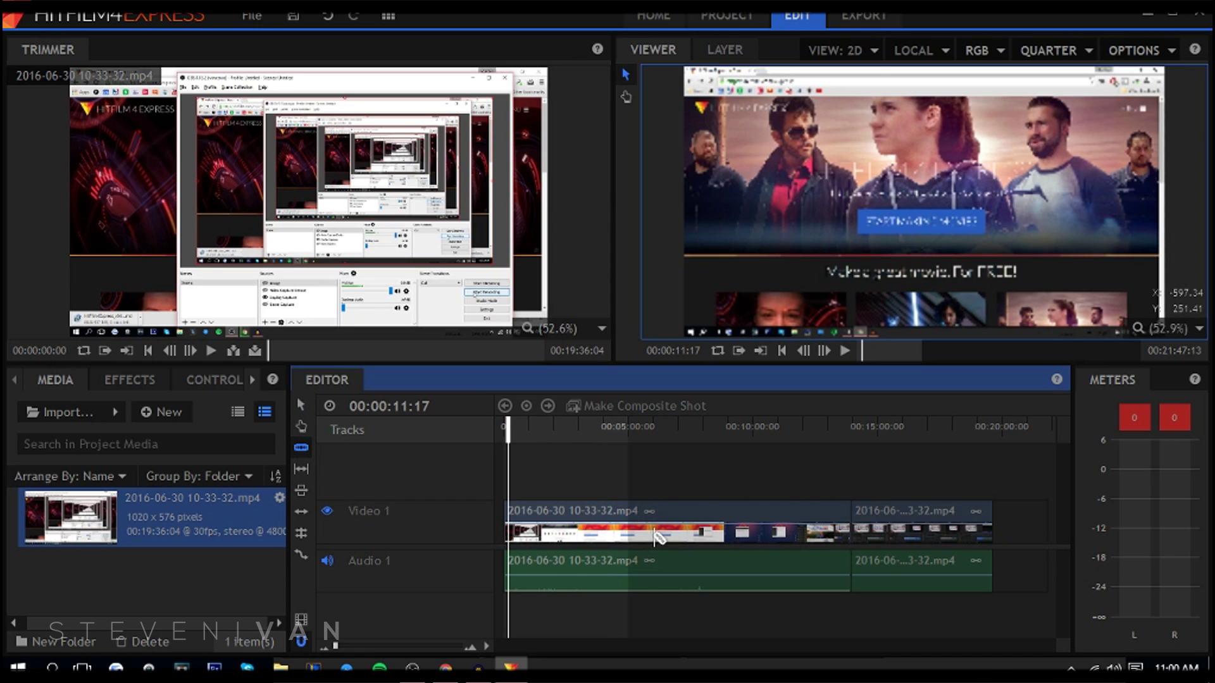
{"action": "left_click", "coordinate": [653, 535]}
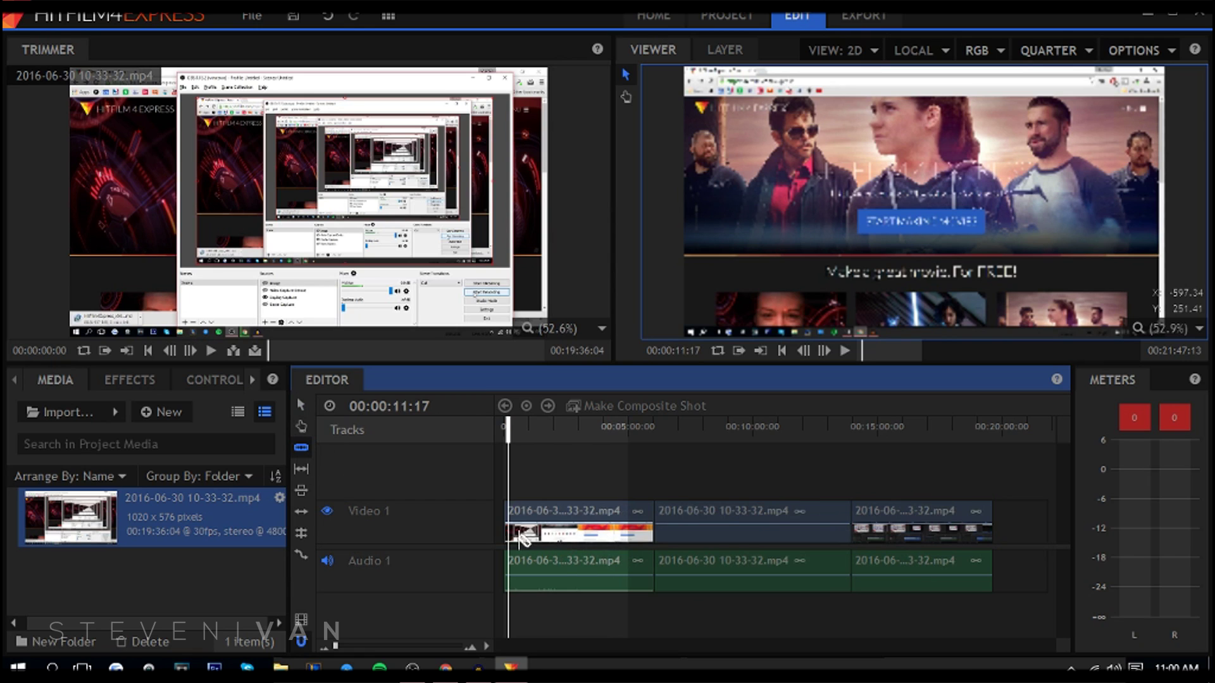
{"action": "left_click", "coordinate": [517, 534]}
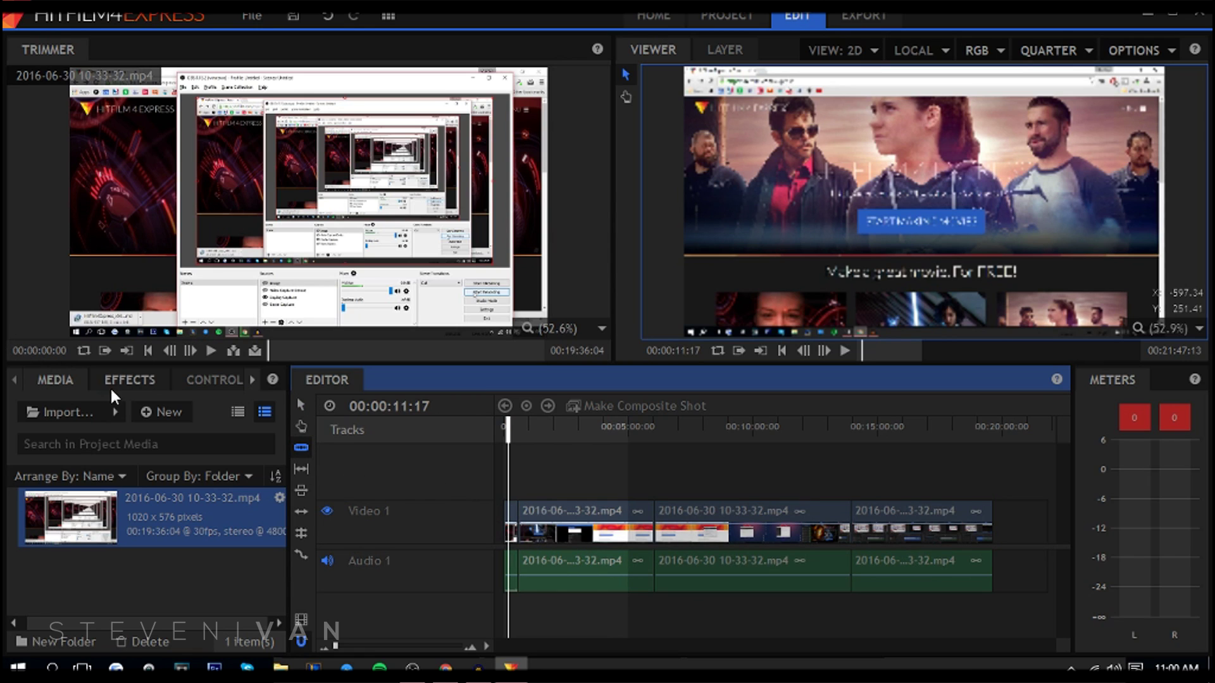
{"action": "left_click", "coordinate": [130, 380]}
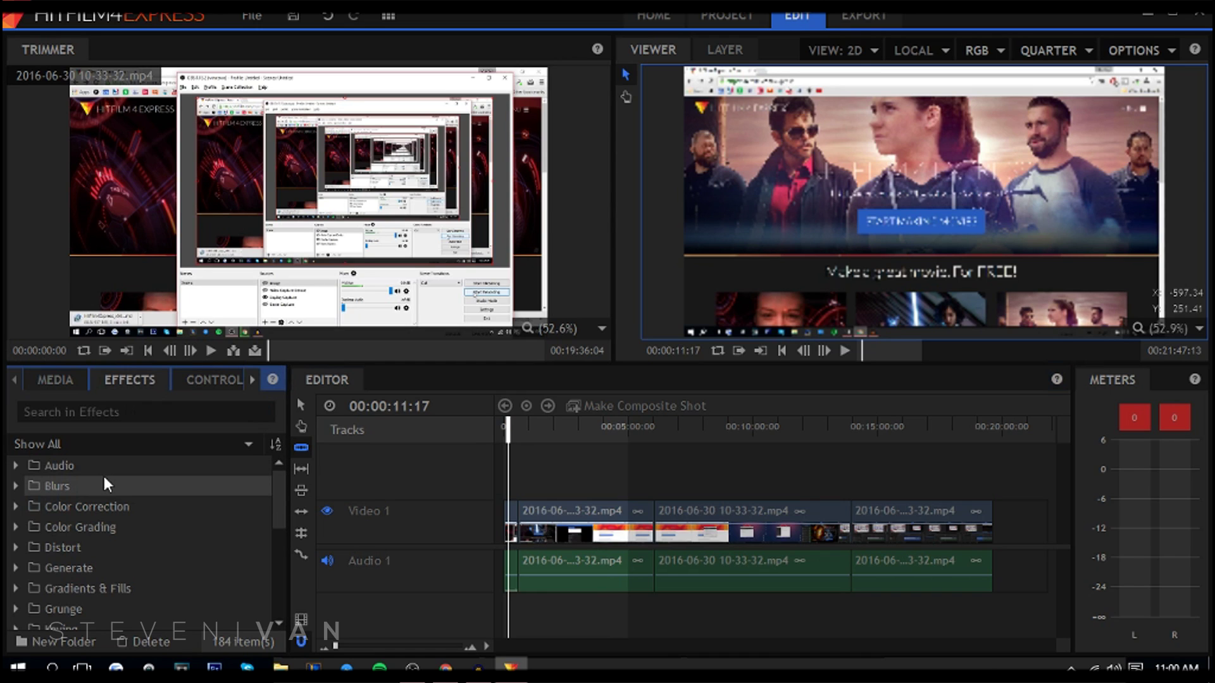
Scroll Effects to Transitions - Video, use the Selection tool, and drag the playhead to 00:03:34:26
{"action": "scroll", "coordinate": [102, 575], "scroll_direction": "down", "scroll_amount": 8}
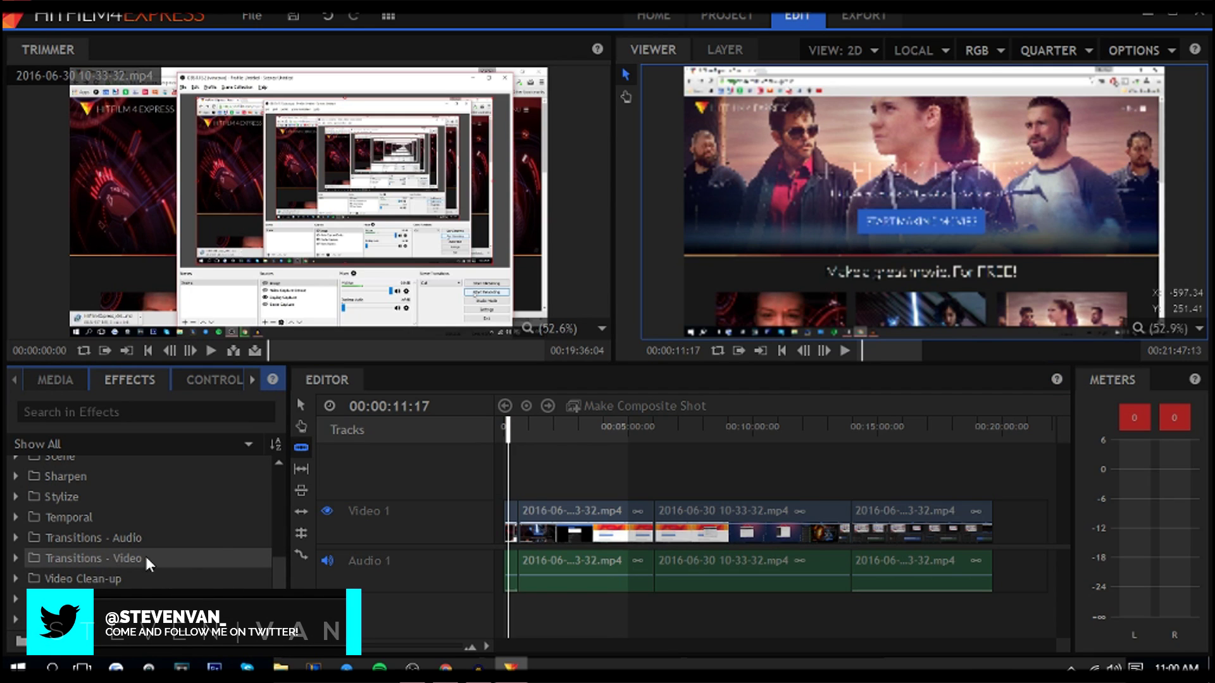
{"action": "left_click", "coordinate": [300, 403]}
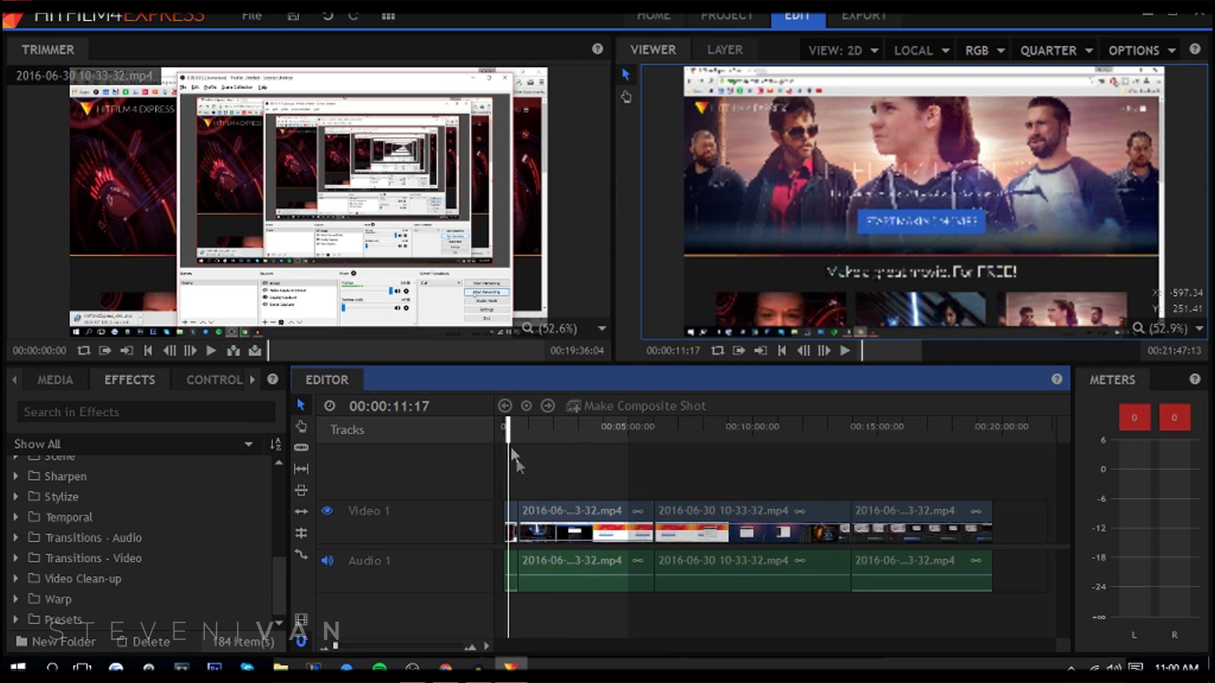
{"action": "left_click_drag", "start_coordinate": [510, 446], "coordinate": [593, 440]}
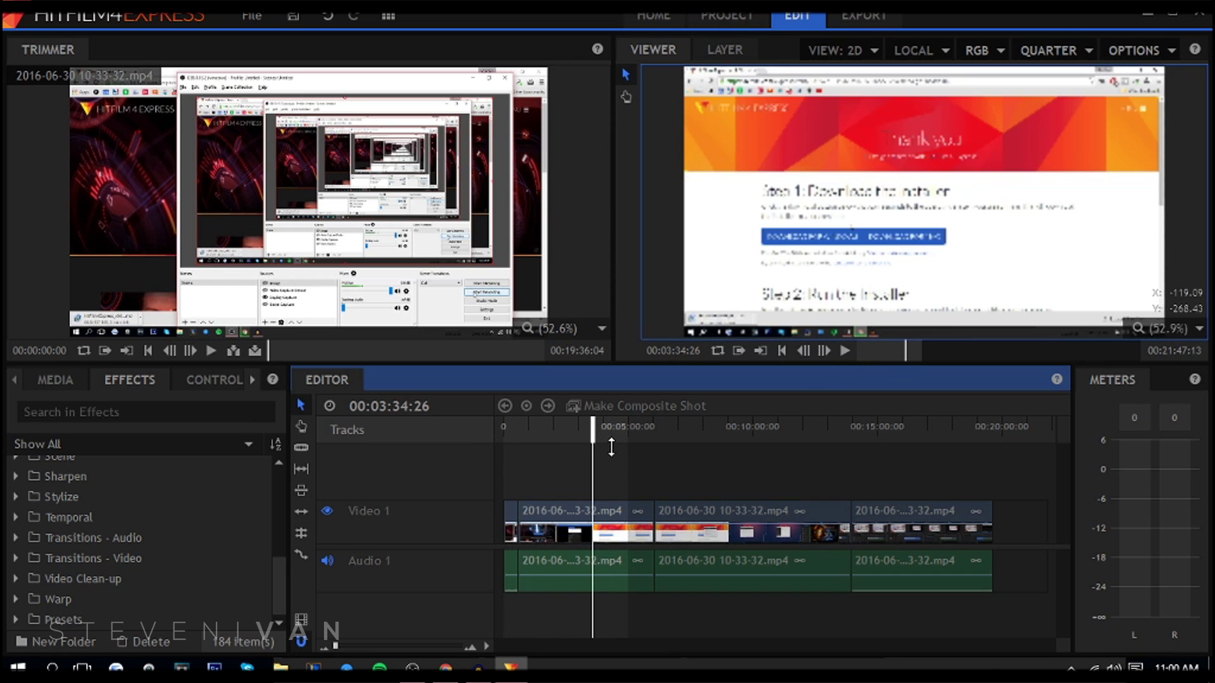
{"action": "right_click", "coordinate": [598, 567]}
{"action": "left_click", "coordinate": [552, 510]}
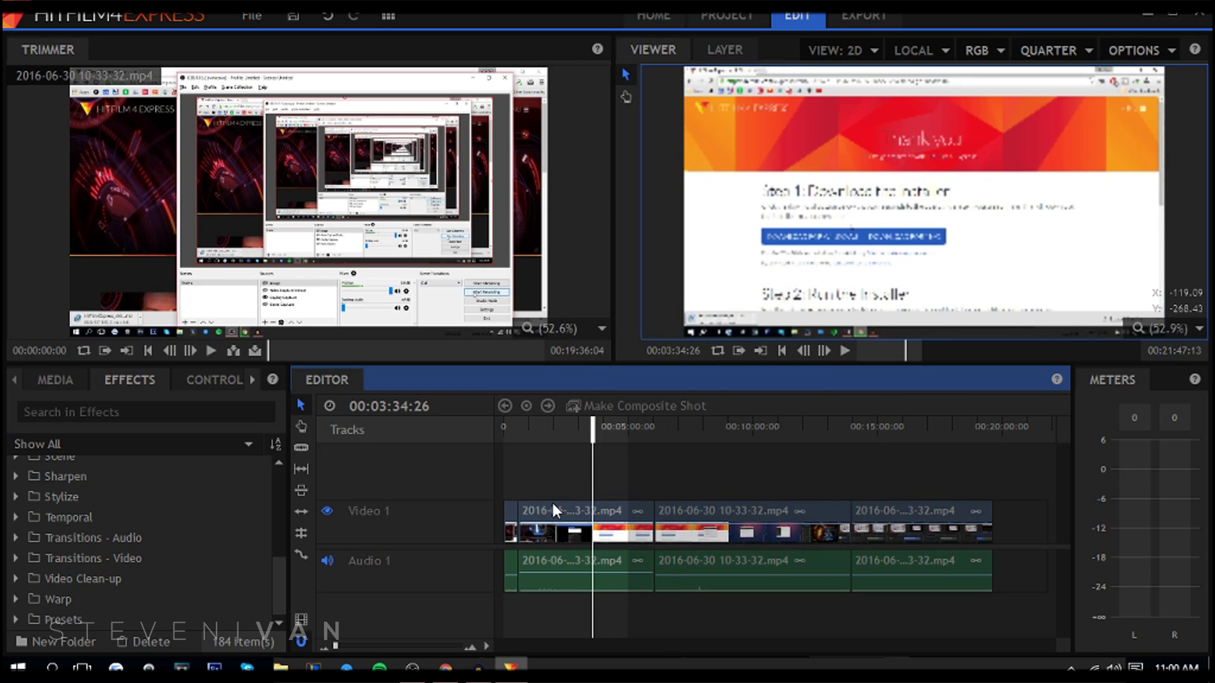
{"action": "right_click", "coordinate": [553, 503]}
{"action": "mouse_move", "coordinate": [718, 222]}
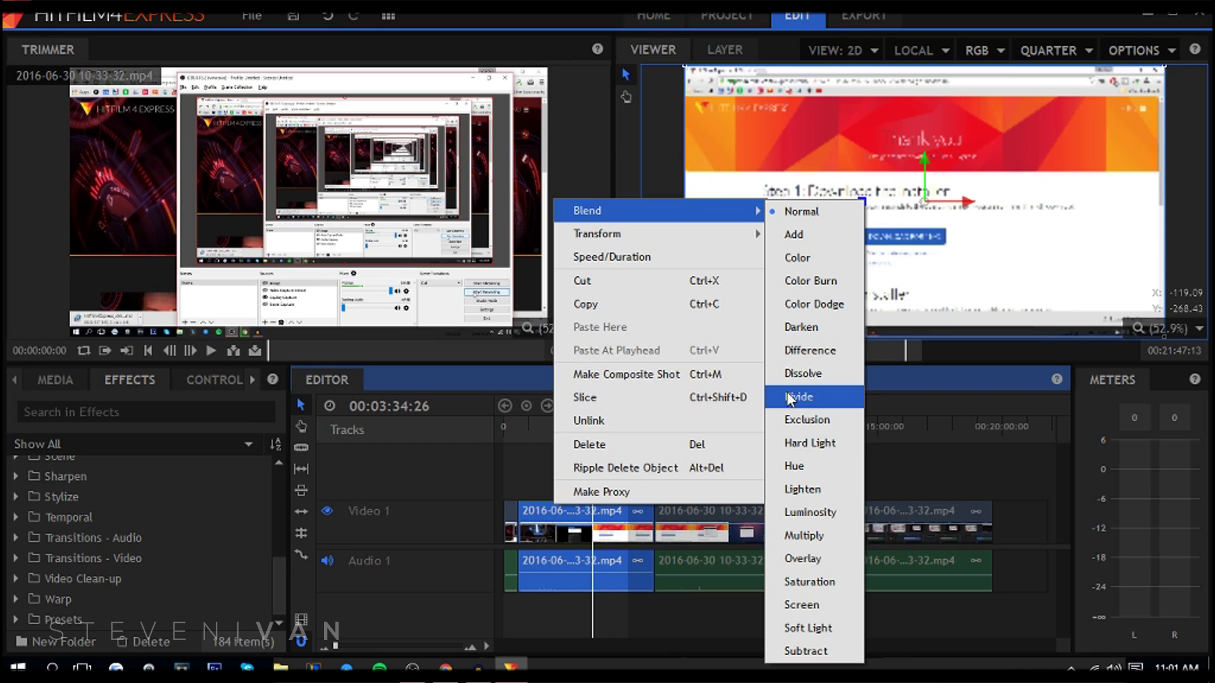
{"action": "left_click", "coordinate": [790, 397]}
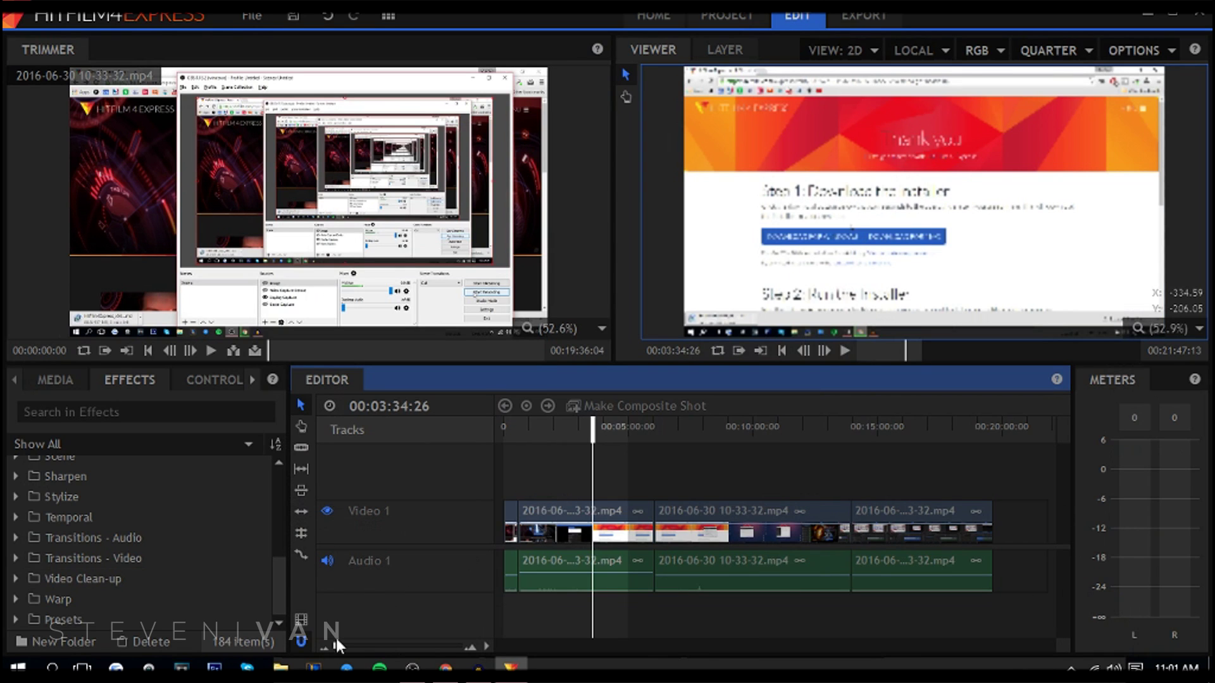
Drag Clock Wipe from Transitions - Video > Wipe onto the first Video 1 clip's start
{"action": "mouse_move", "coordinate": [335, 646]}
{"action": "left_mouse_down"}
{"action": "mouse_move", "coordinate": [488, 646]}
{"action": "mouse_move", "coordinate": [336, 647]}
{"action": "left_mouse_up"}
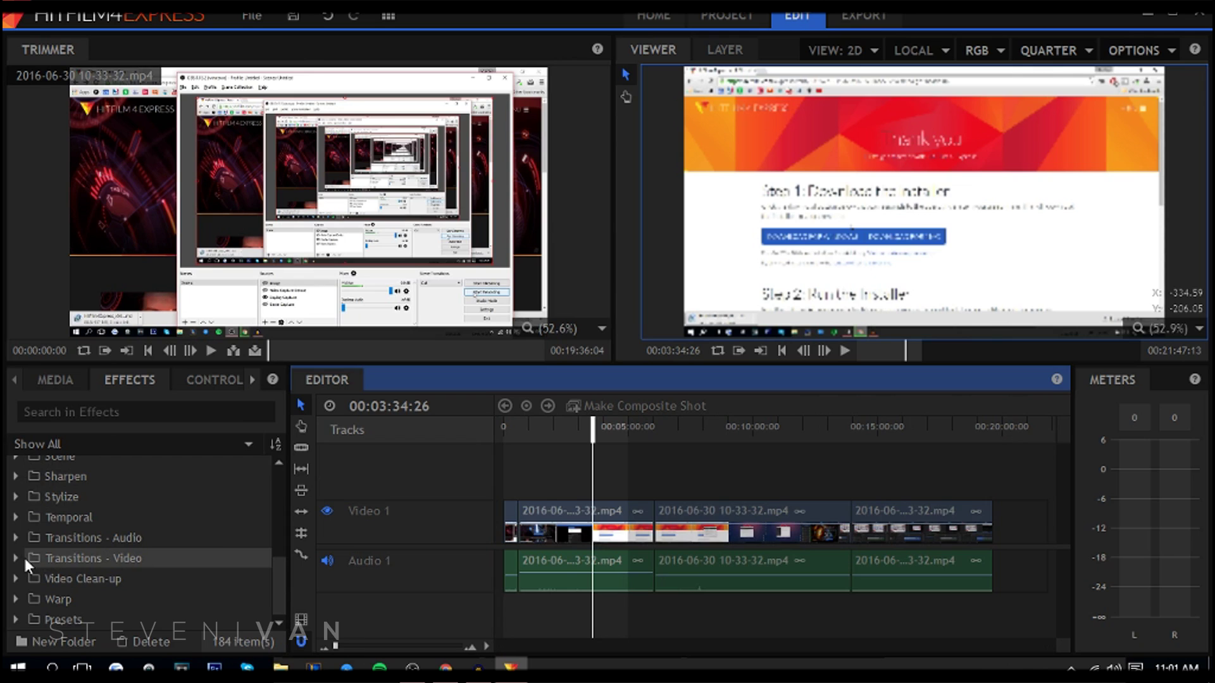
{"action": "left_click", "coordinate": [15, 537]}
{"action": "left_click", "coordinate": [15, 577]}
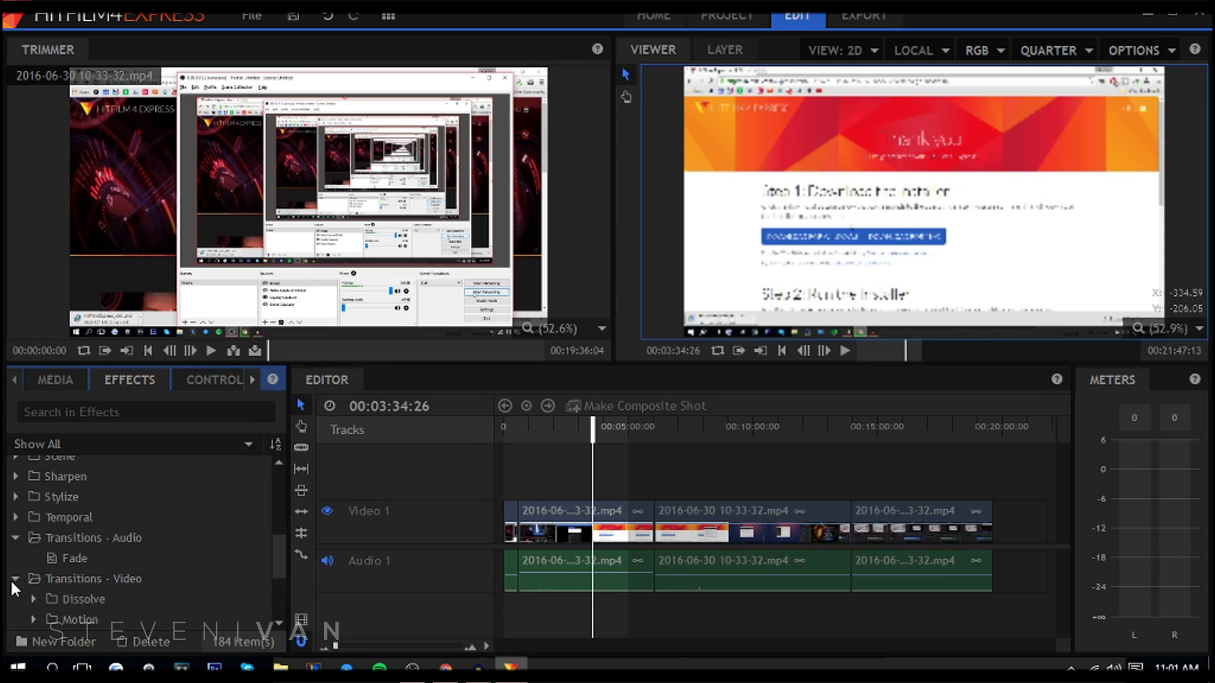
{"action": "scroll", "coordinate": [44, 571], "scroll_direction": "down", "scroll_amount": 5}
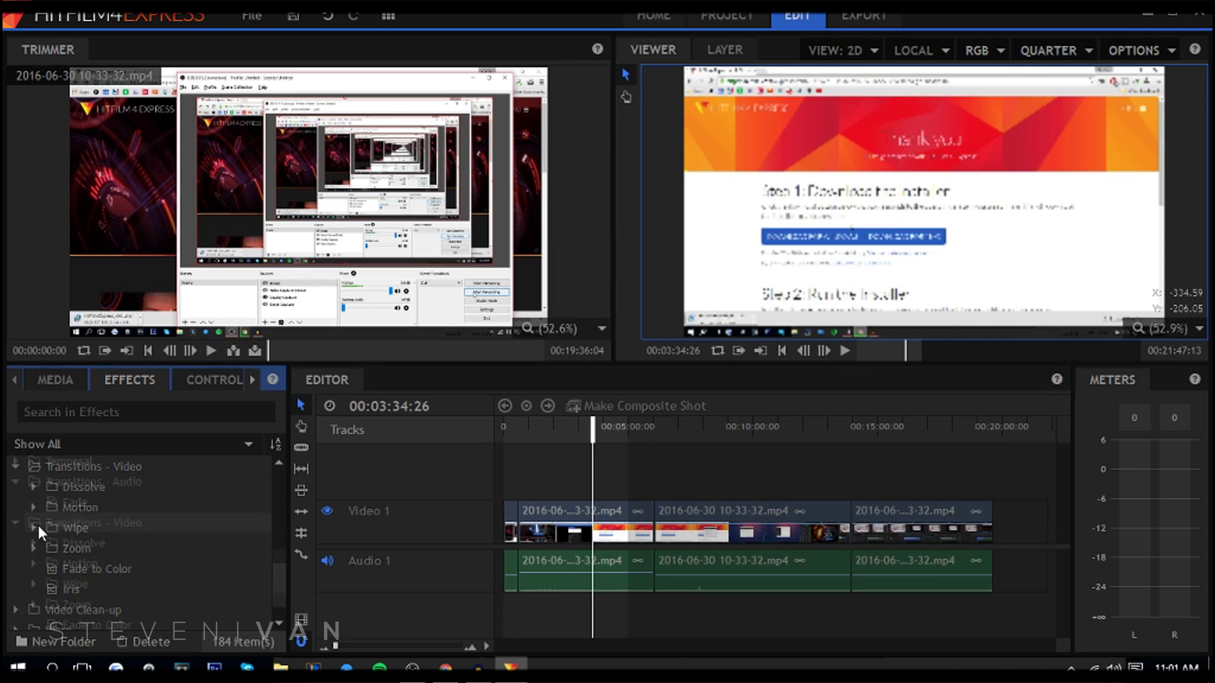
{"action": "scroll", "coordinate": [39, 527], "scroll_direction": "up", "scroll_amount": 3}
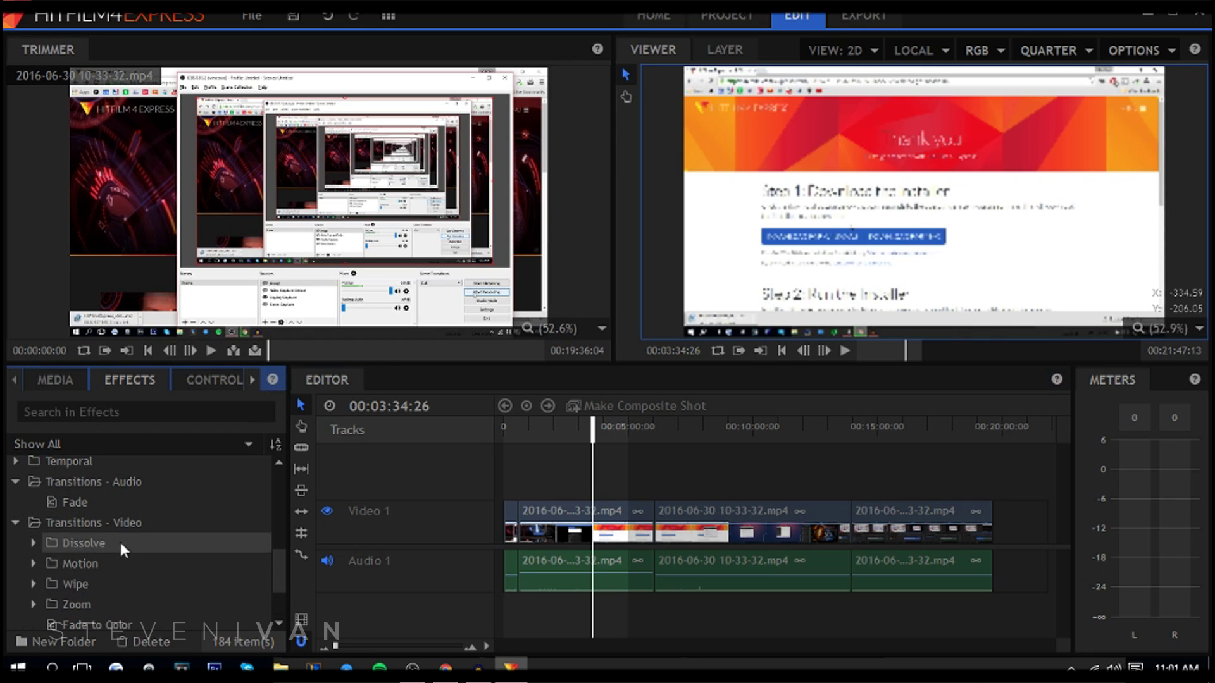
{"action": "scroll", "coordinate": [34, 558], "scroll_direction": "down", "scroll_amount": 3}
{"action": "left_click", "coordinate": [33, 531]}
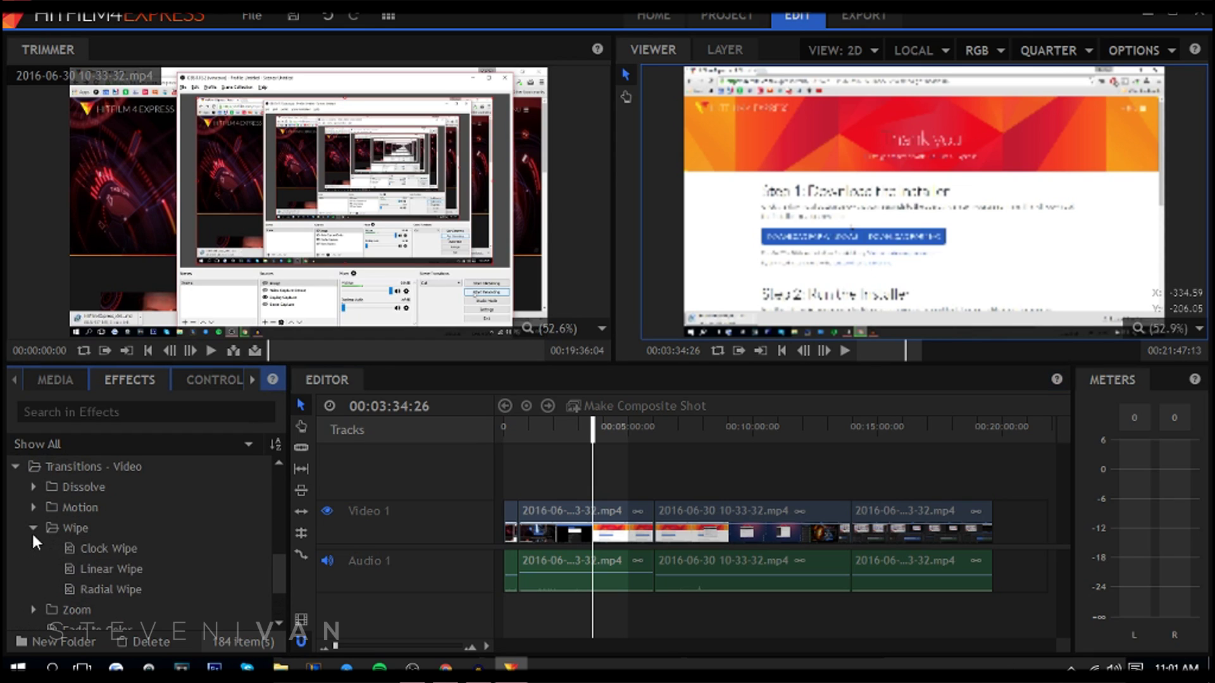
{"action": "mouse_move", "coordinate": [79, 548]}
{"action": "left_mouse_down"}
{"action": "mouse_move", "coordinate": [341, 555]}
{"action": "mouse_move", "coordinate": [520, 532]}
{"action": "left_mouse_up"}
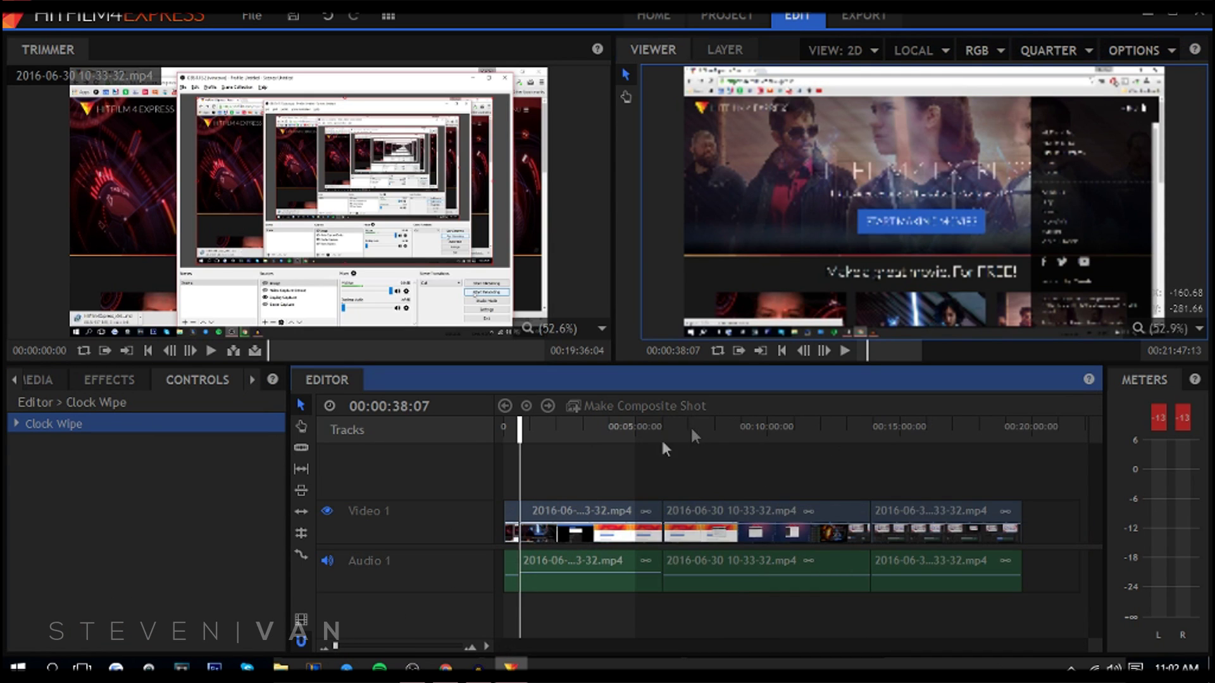
{"action": "left_click_drag", "start_coordinate": [516, 430], "coordinate": [1020, 430]}
{"action": "mouse_move", "coordinate": [730, 449]}
{"action": "left_mouse_down"}
{"action": "mouse_move", "coordinate": [749, 443]}
{"action": "mouse_move", "coordinate": [732, 453]}
{"action": "left_mouse_up"}
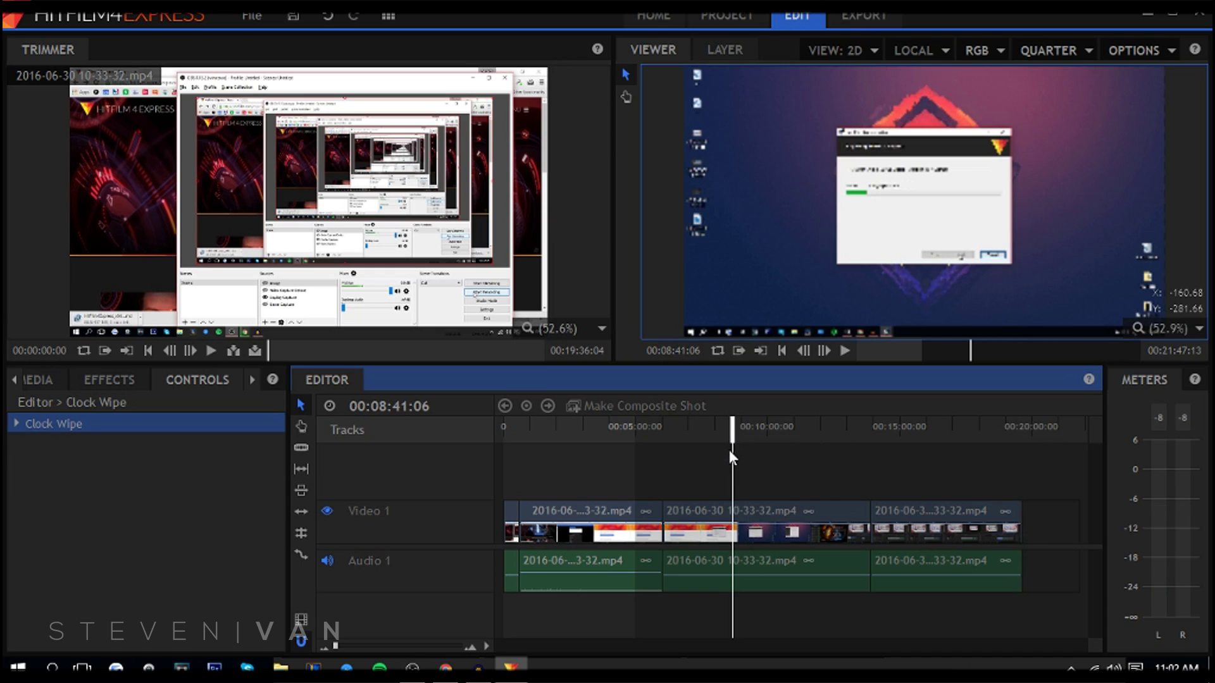
{"action": "left_click", "coordinate": [816, 484]}
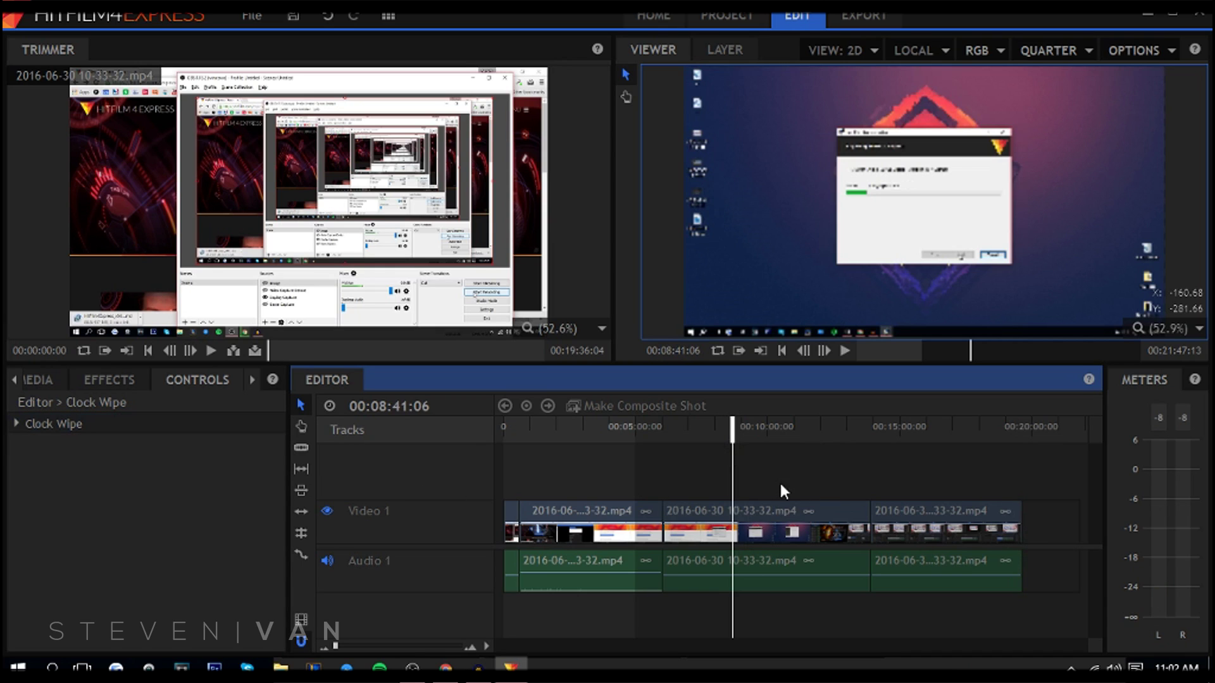
{"action": "left_click_drag", "start_coordinate": [877, 349], "coordinate": [966, 358]}
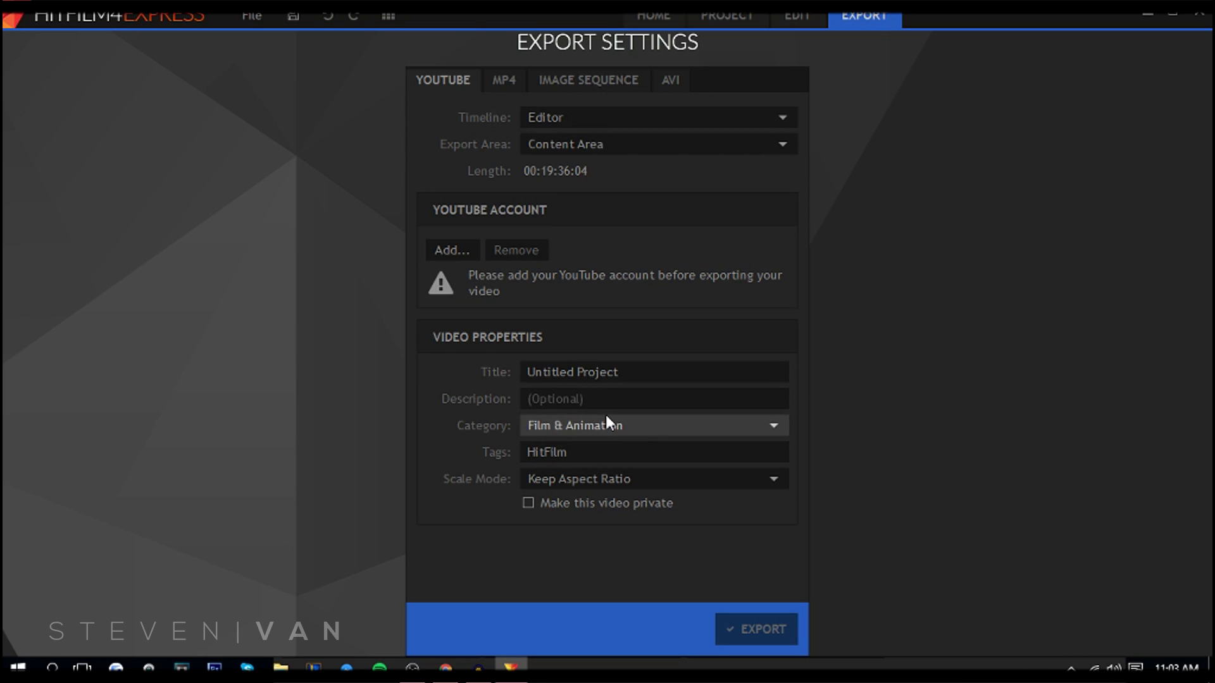
Choose MP4 export settings and name the output file VIDEOFORVIDEO
{"action": "left_click", "coordinate": [505, 79]}
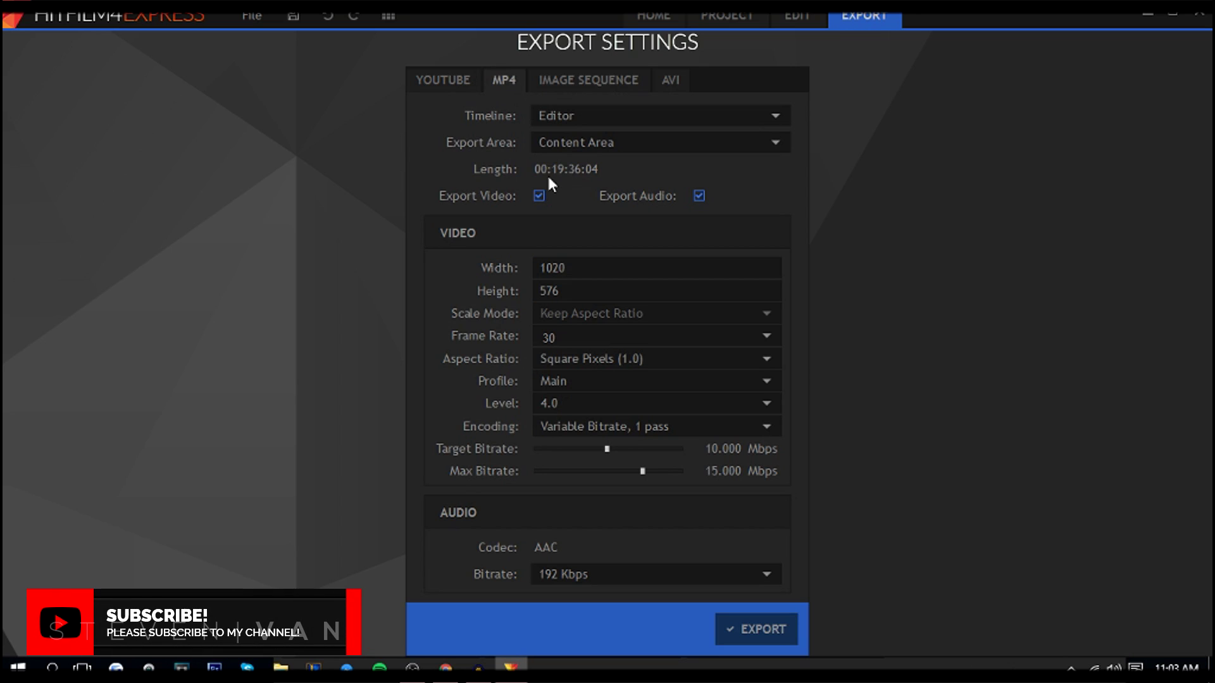
{"action": "left_click", "coordinate": [735, 623]}
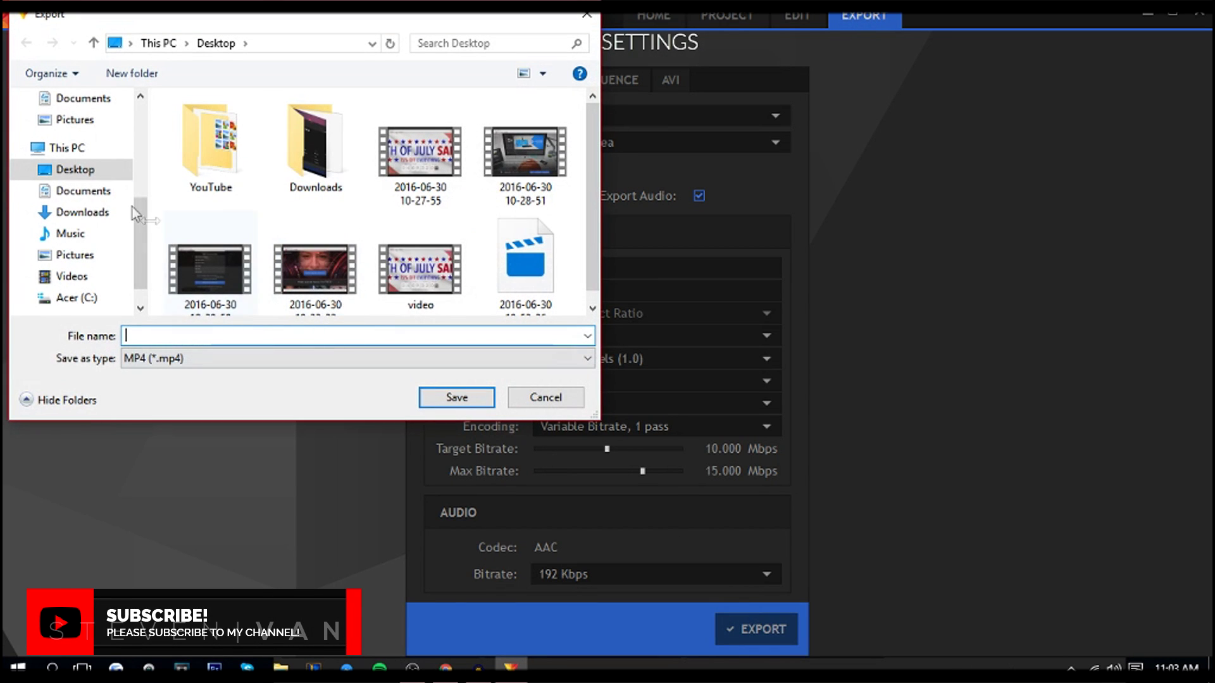
{"action": "type", "text": "V"}
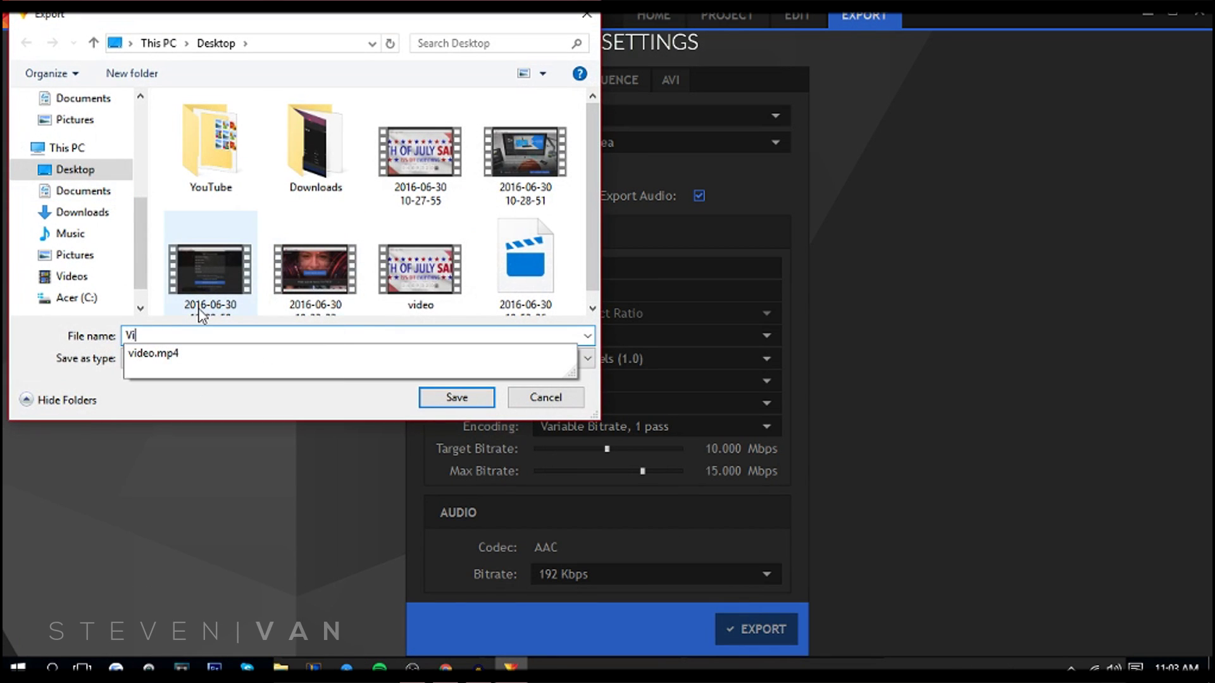
{"action": "type", "text": "IDEOFORVIDEO"}
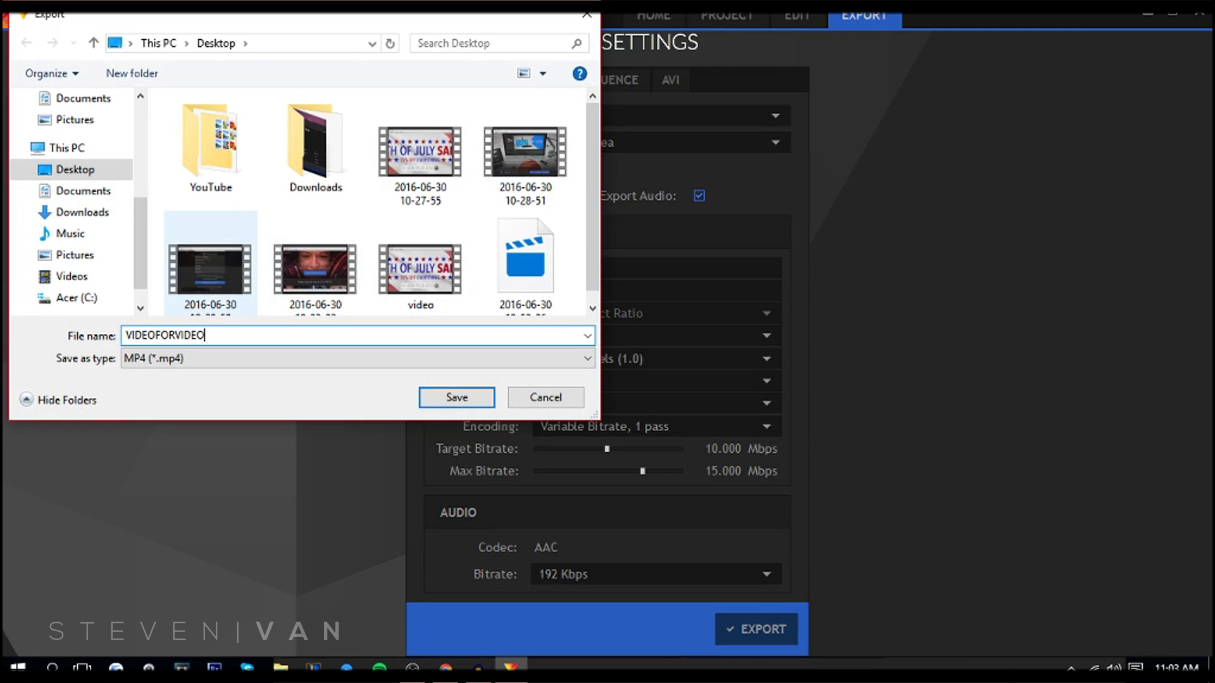
Save the file as VIDEOFORVIDEO to start rendering the MP4 export
{"action": "left_click", "coordinate": [486, 399]}
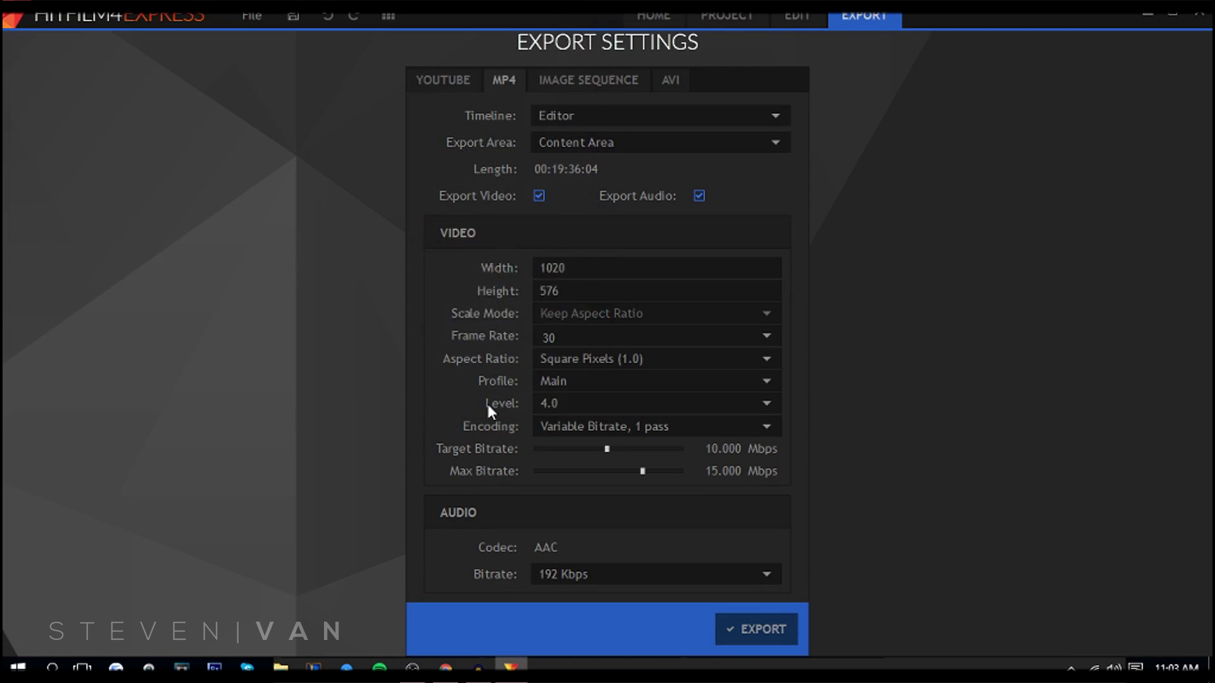